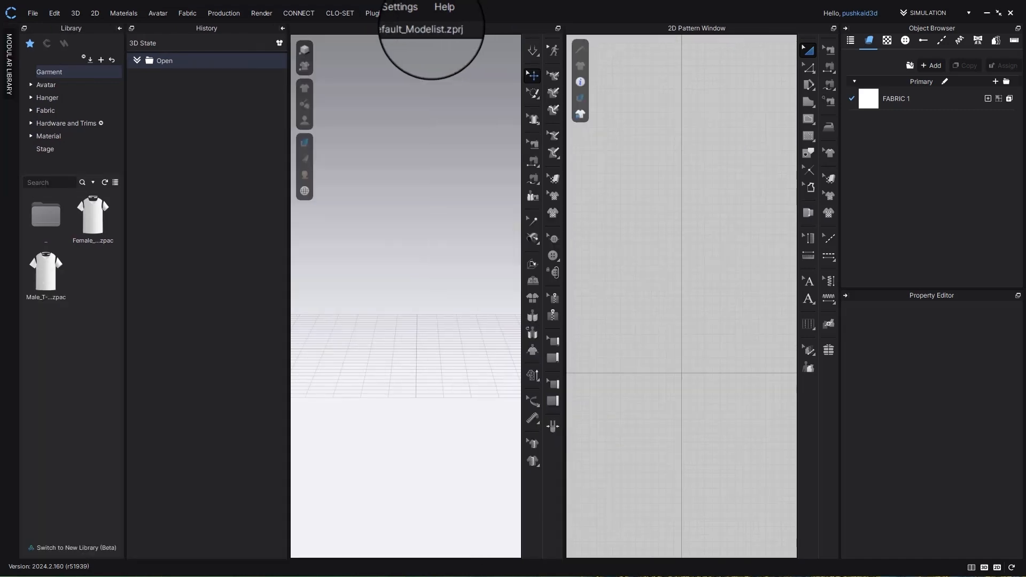
# Collapse the History window and look through the library's CLO-SET and CONNECT sources, returning to the favorites
pyautogui.click(279, 29)
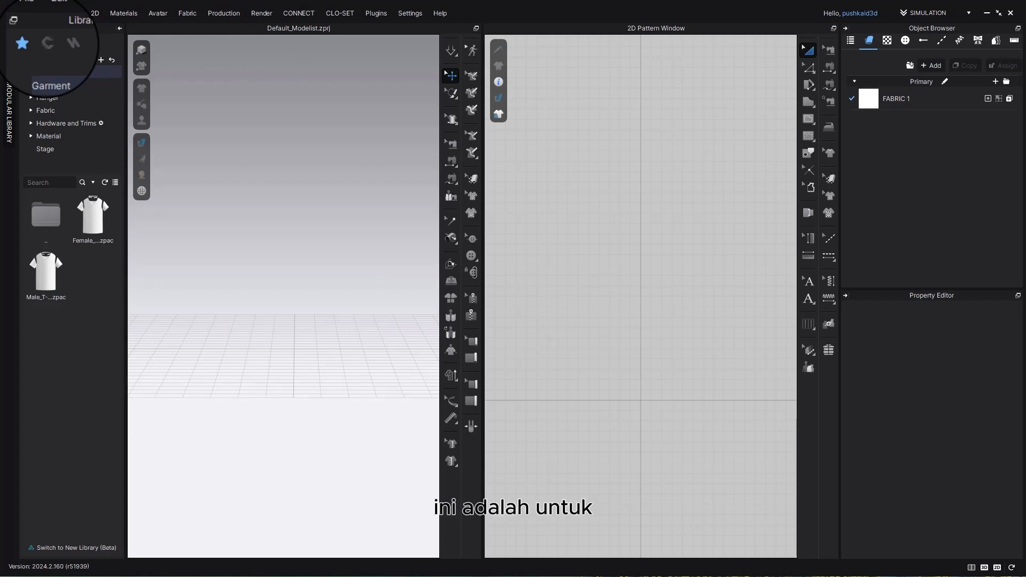
pyautogui.click(46, 43)
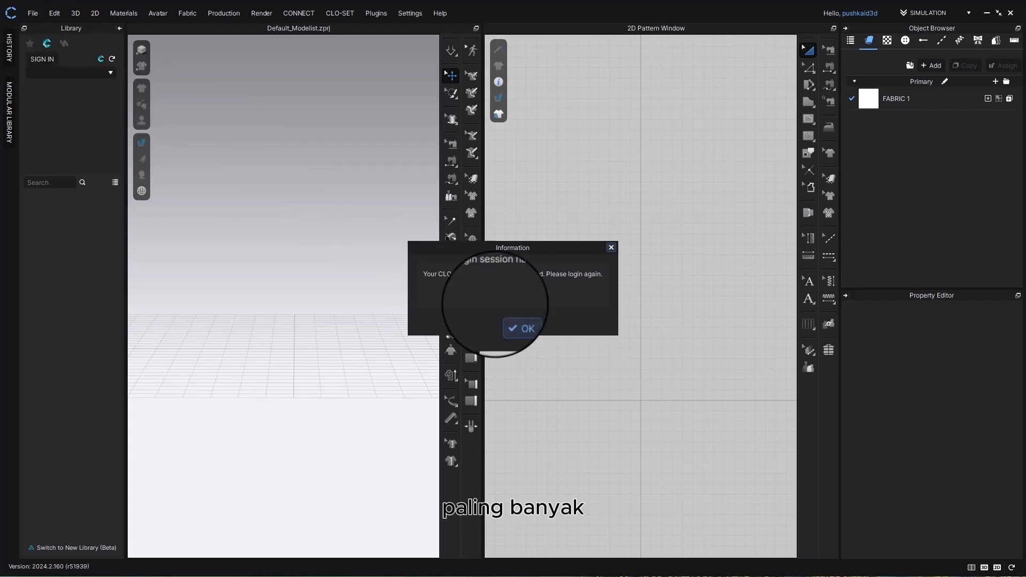
pyautogui.click(514, 320)
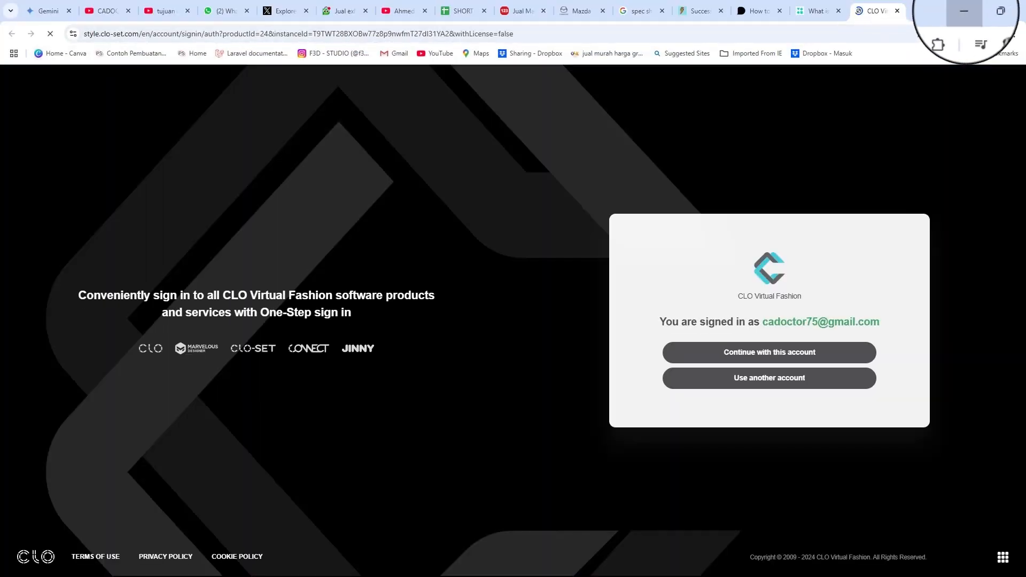
pyautogui.click(964, 11)
pyautogui.click(30, 43)
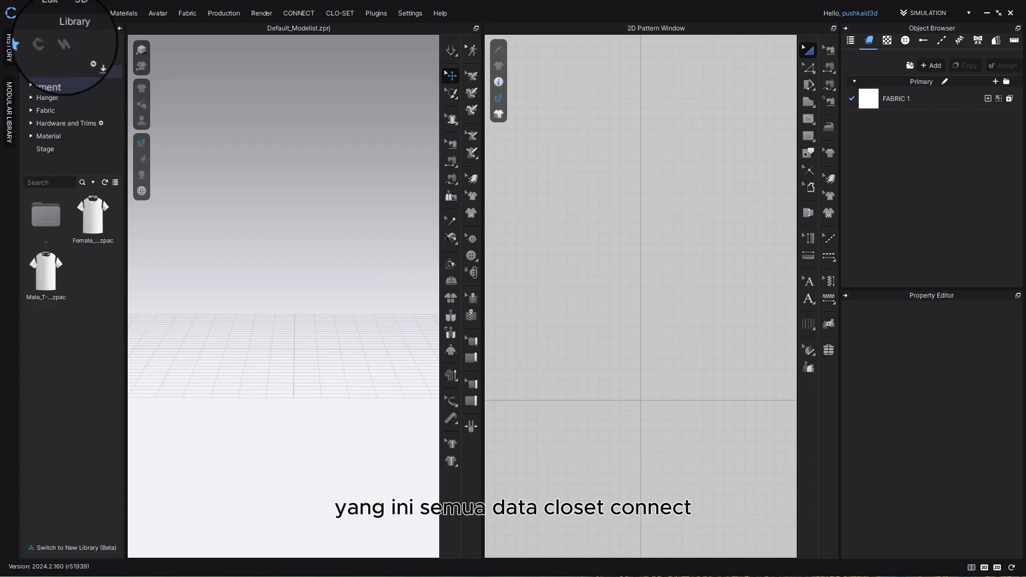
pyautogui.click(65, 44)
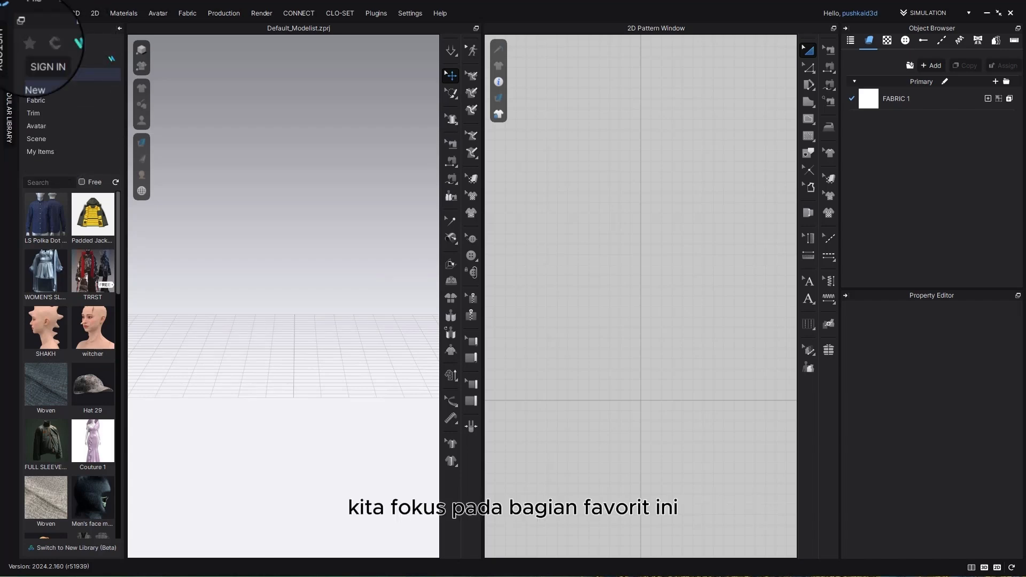
pyautogui.click(30, 42)
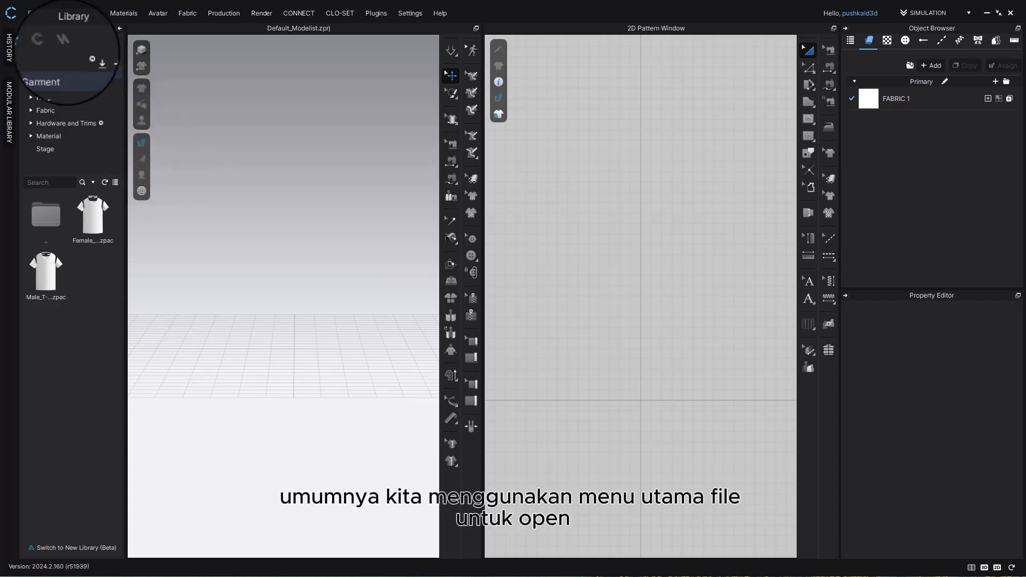
pyautogui.click(33, 12)
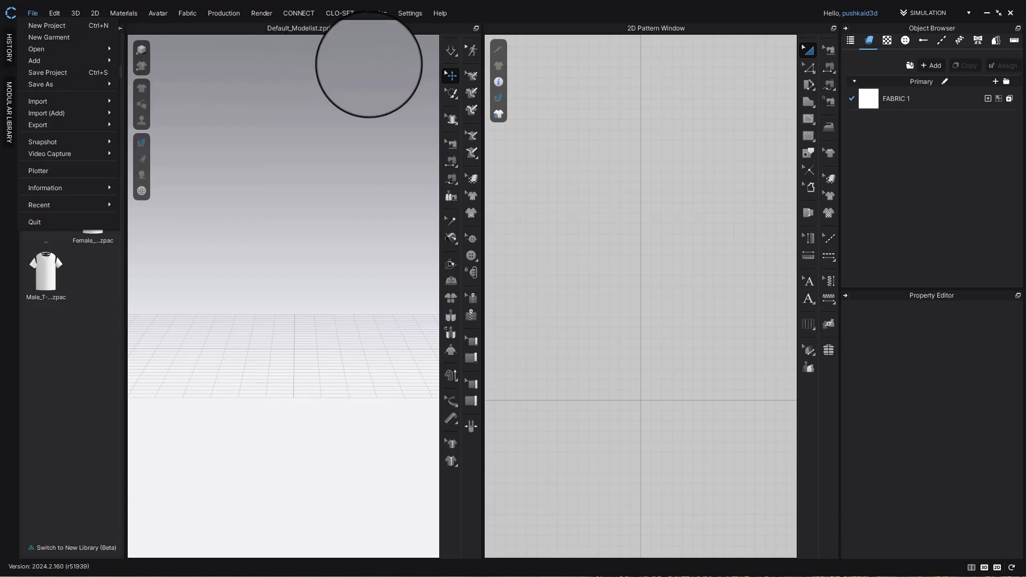
pyautogui.click(366, 65)
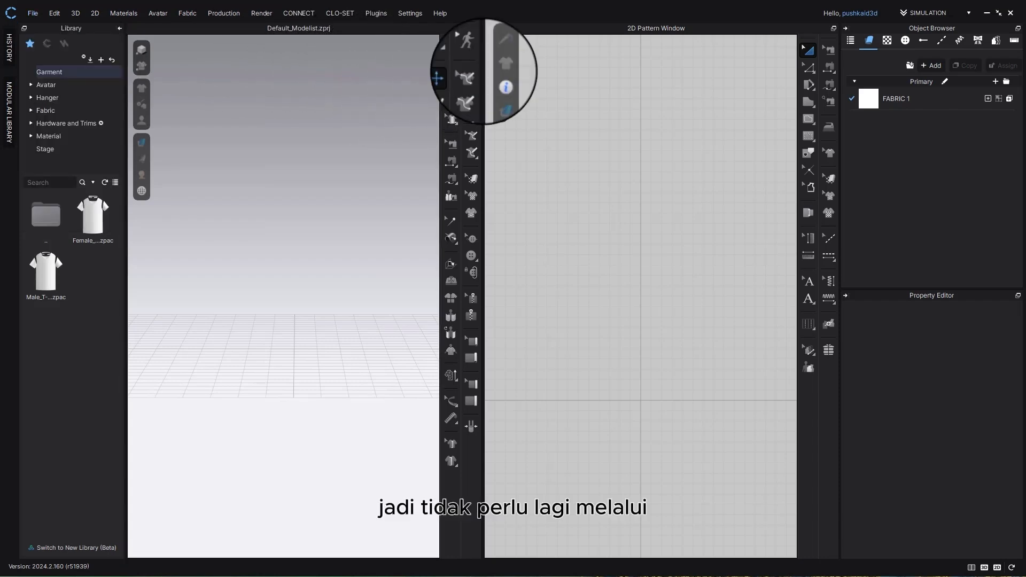
pyautogui.click(33, 13)
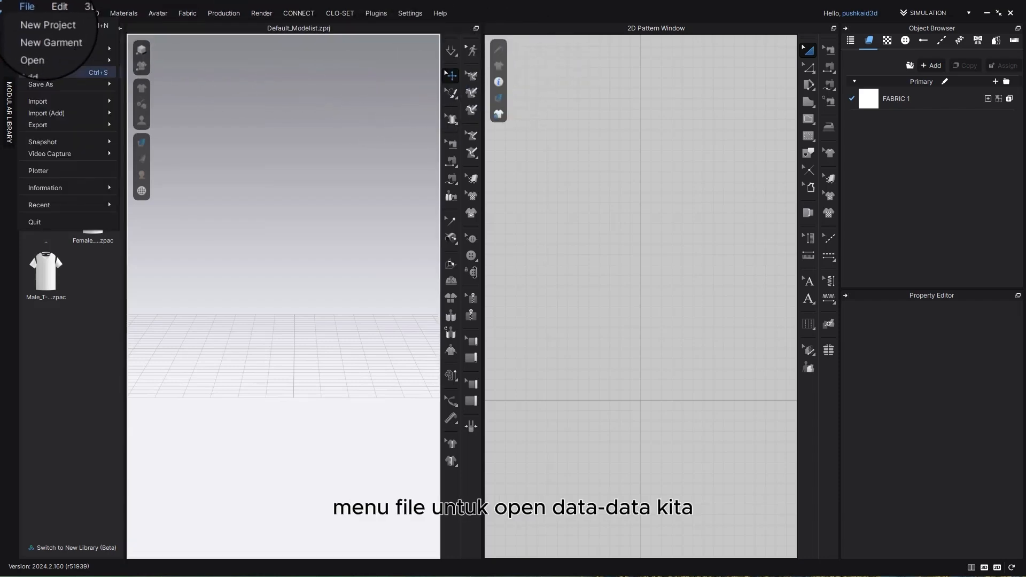
pyautogui.moveTo(59, 50)
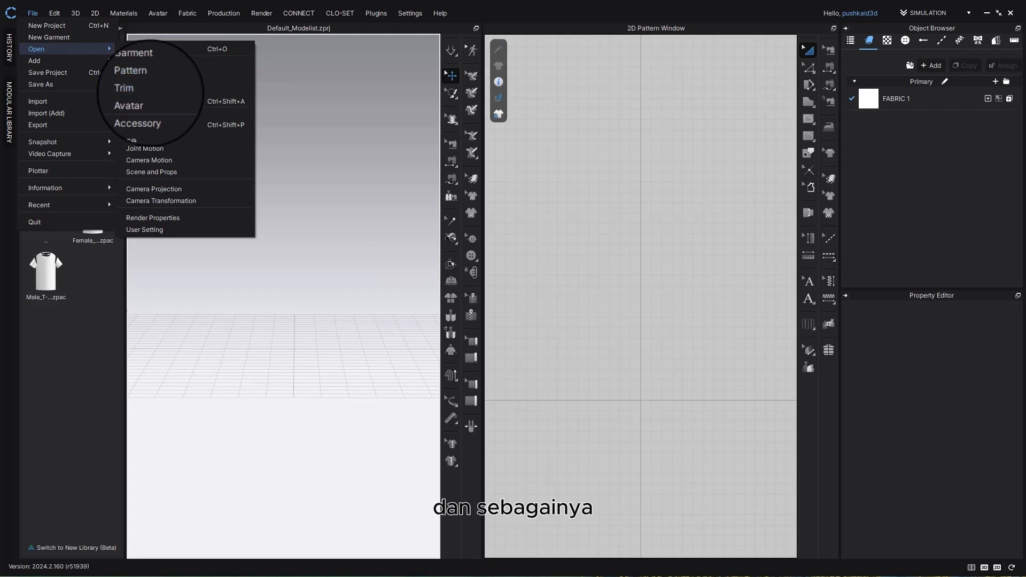
pyautogui.click(304, 142)
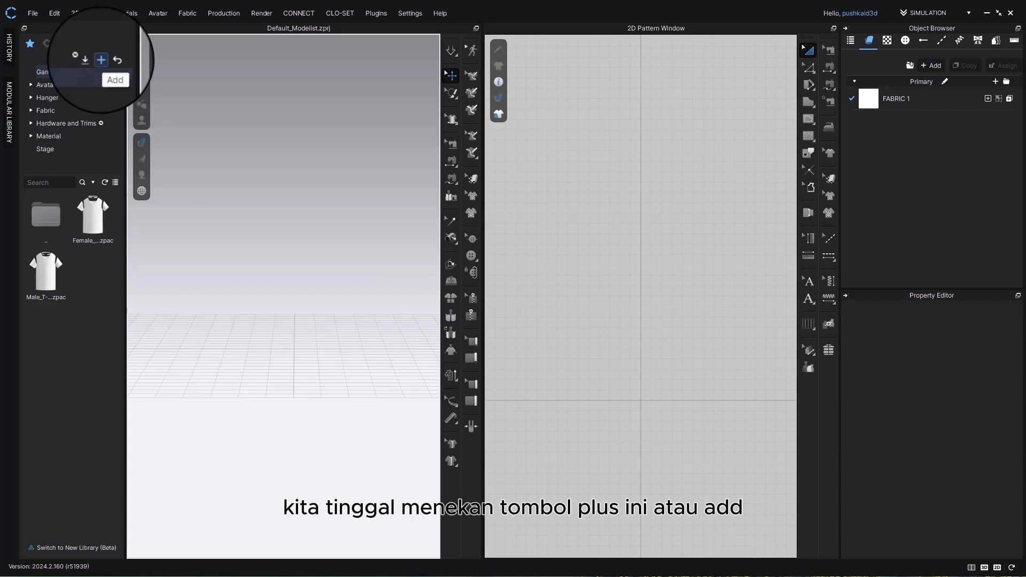
# Start adding a folder to the library favorites and browse to Local Disk (D:)
pyautogui.click(101, 59)
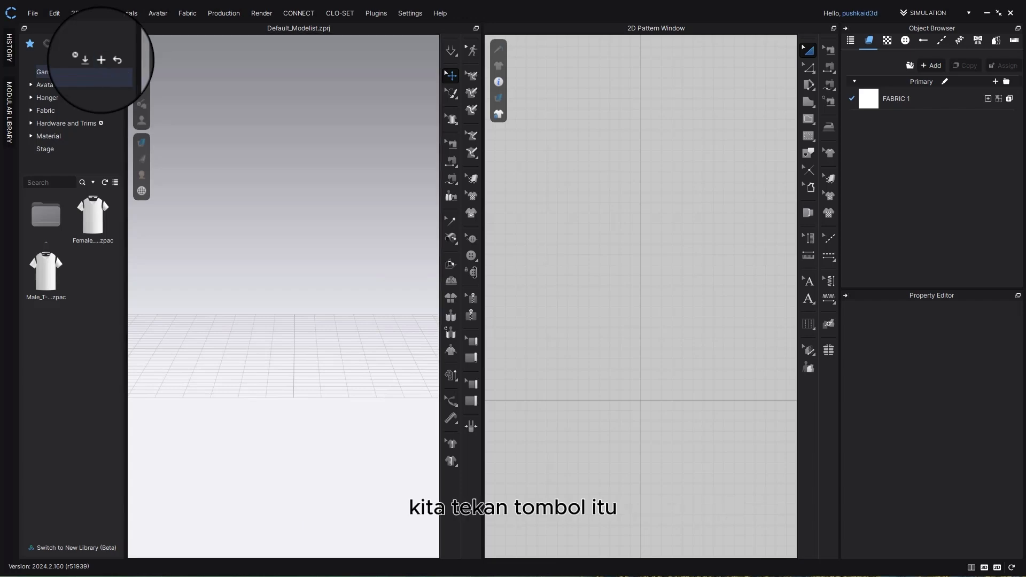
pyautogui.moveTo(150, 86); pyautogui.dragTo(311, 135)
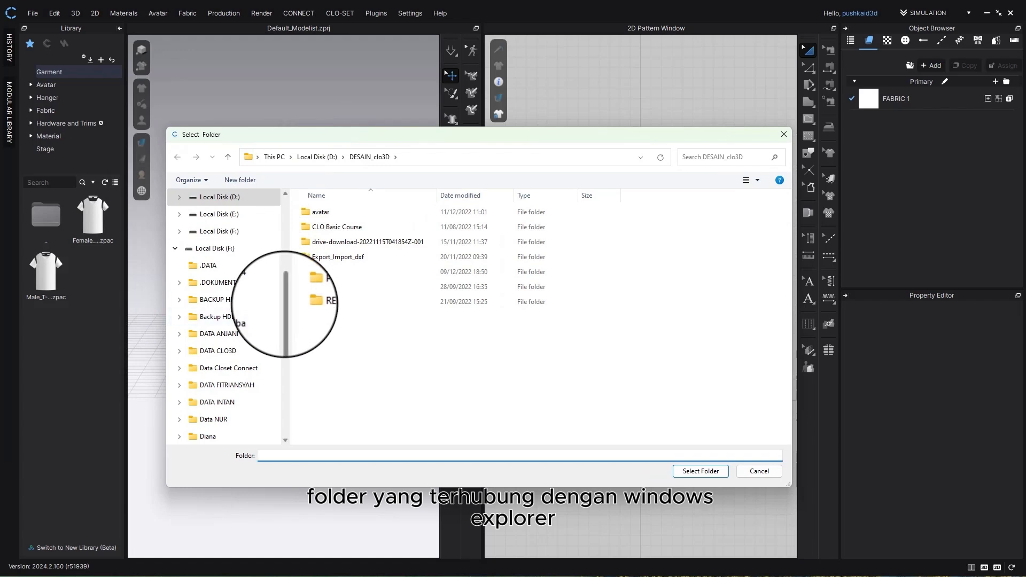
pyautogui.moveTo(285, 304); pyautogui.dragTo(283, 274)
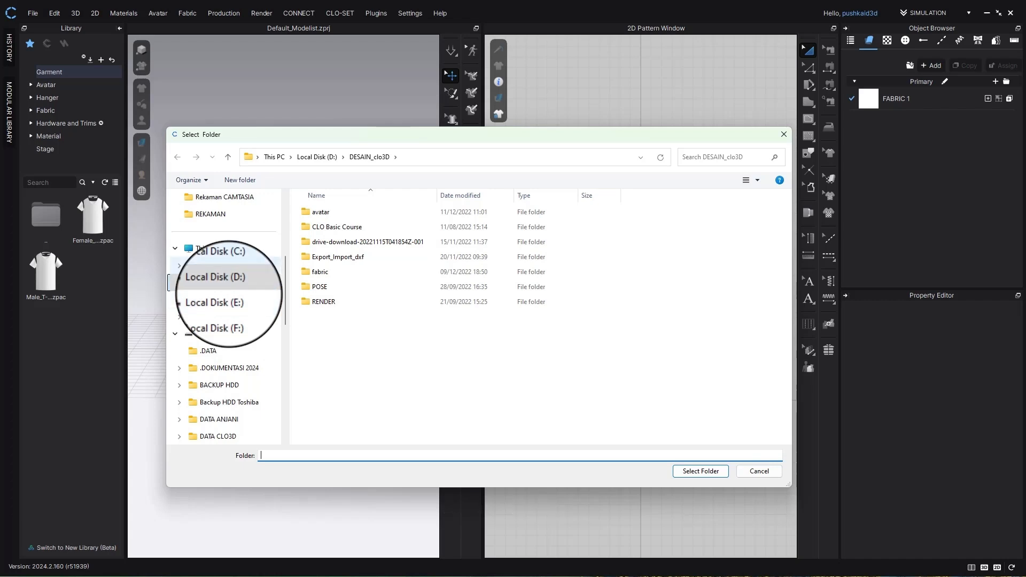
pyautogui.click(230, 281)
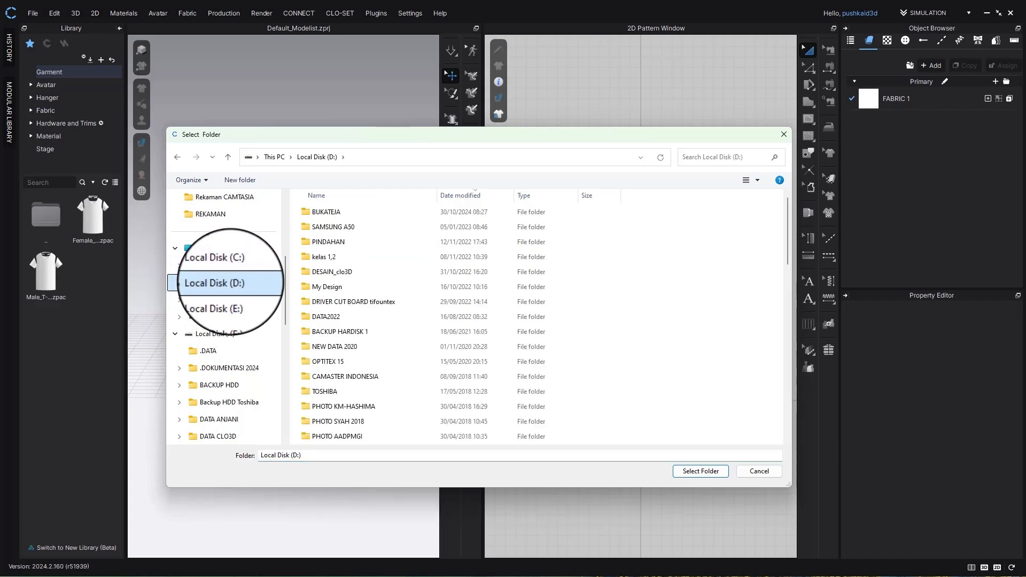
pyautogui.click(231, 298)
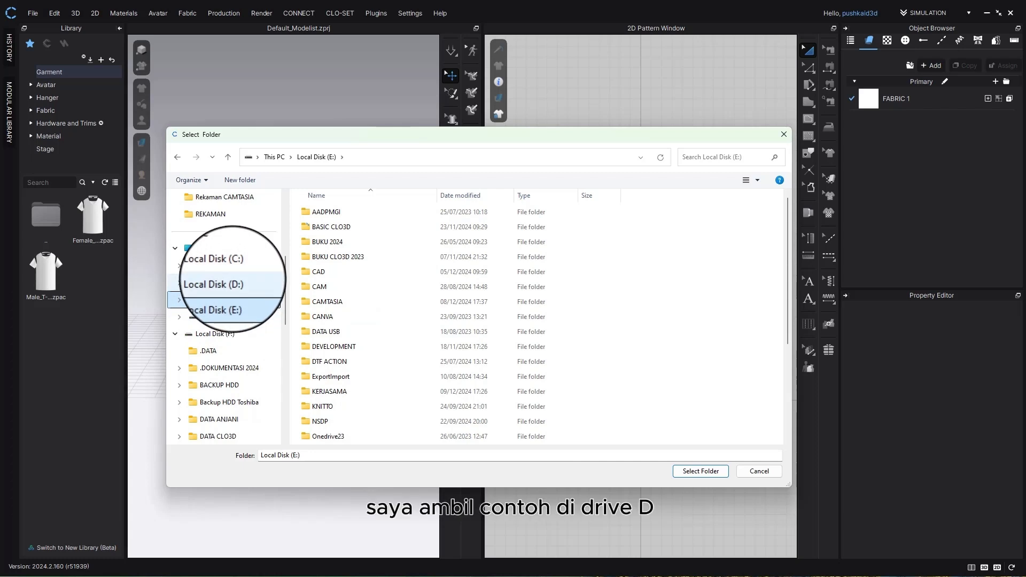
pyautogui.click(230, 282)
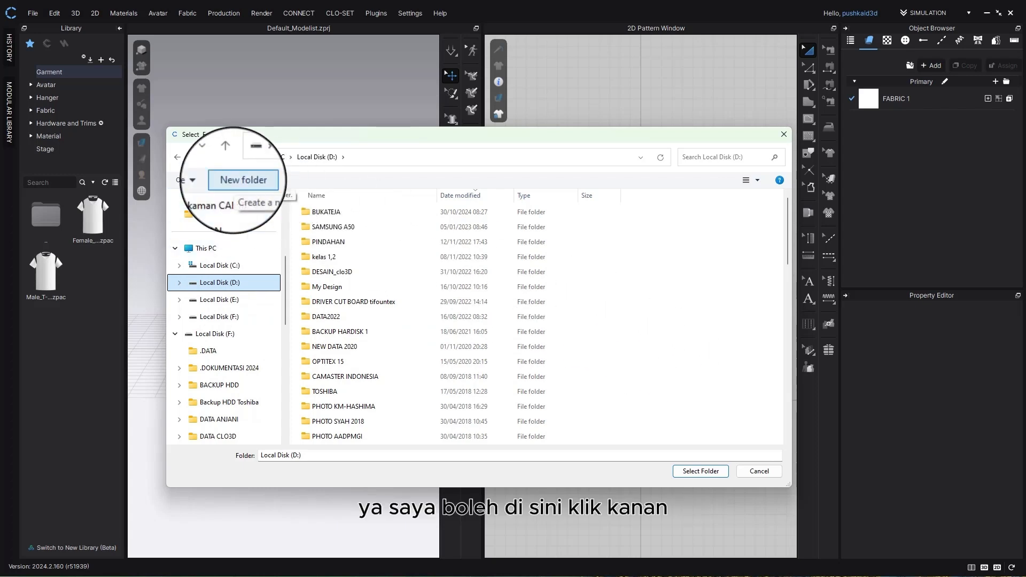
# Create a folder named DATA CLO3D on Local Disk (D:) and add it to the library favorites
pyautogui.rightClick(661, 325)
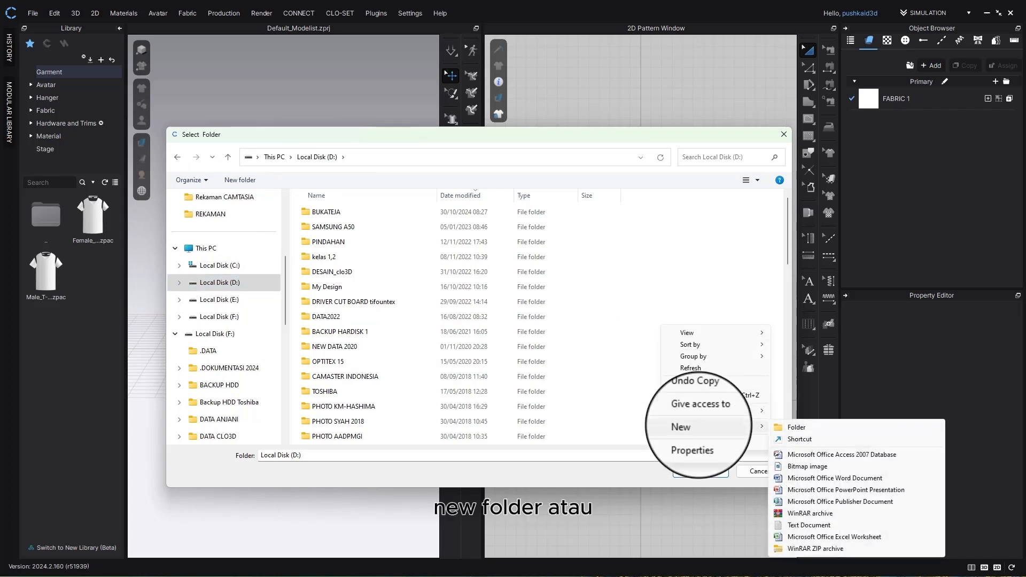
pyautogui.click(620, 291)
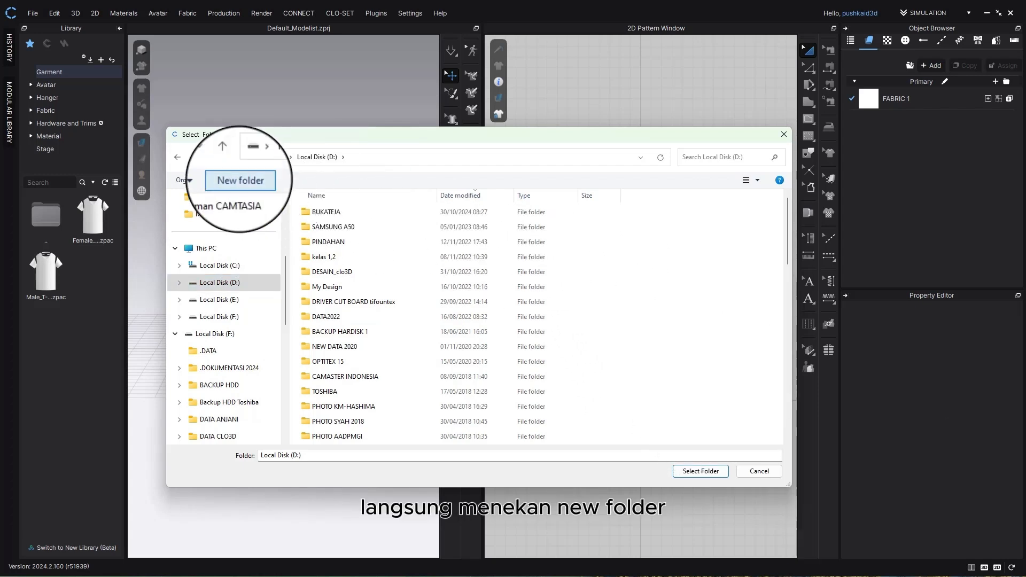
pyautogui.click(240, 180)
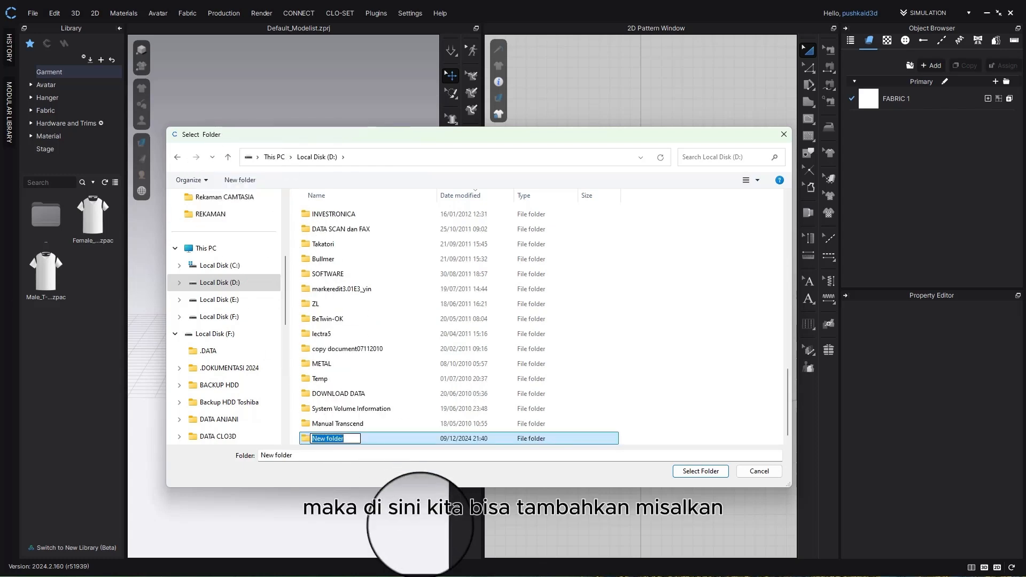
pyautogui.write('DAT')
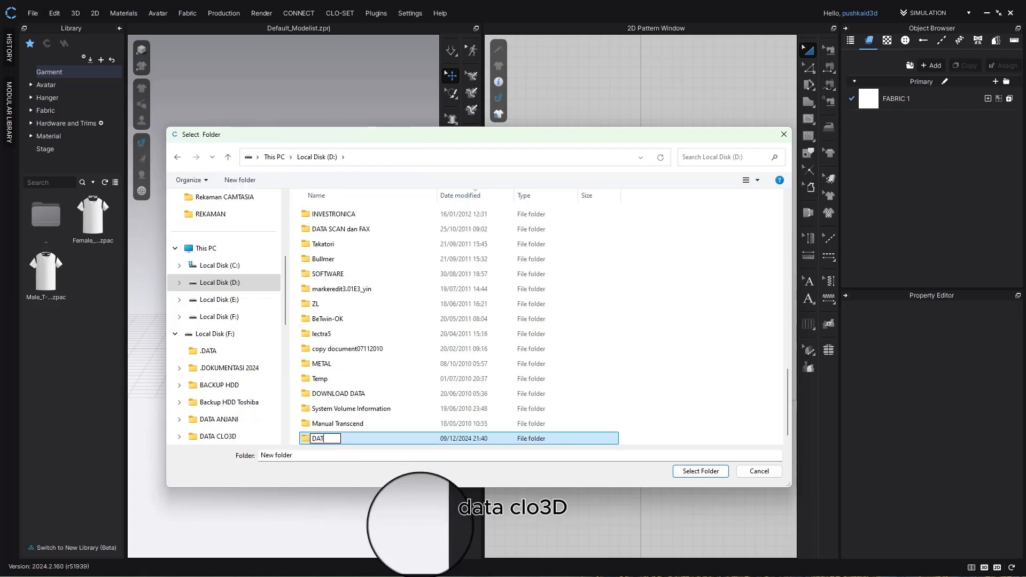
pyautogui.write('A CLO3D')
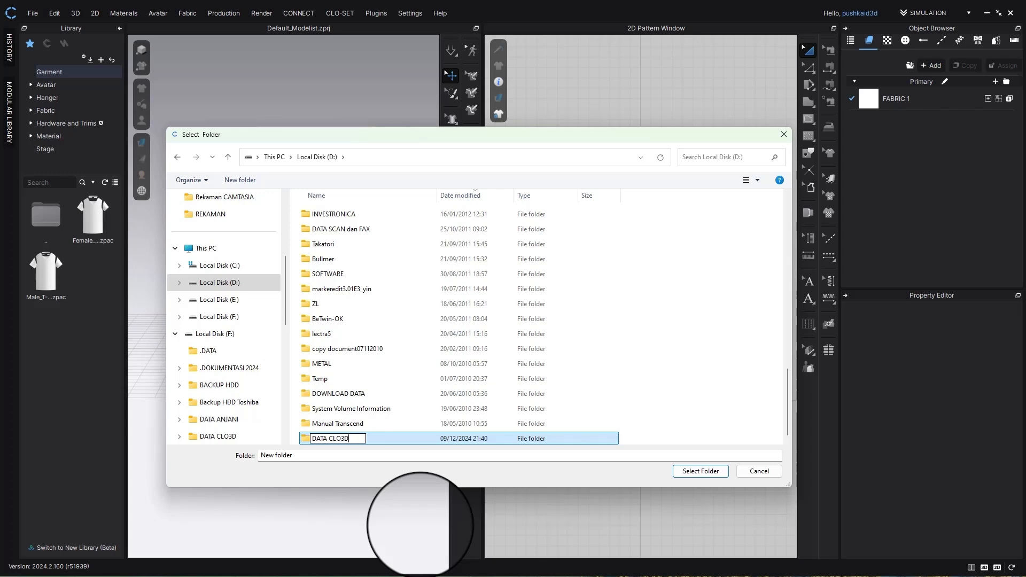
pyautogui.press('Return')
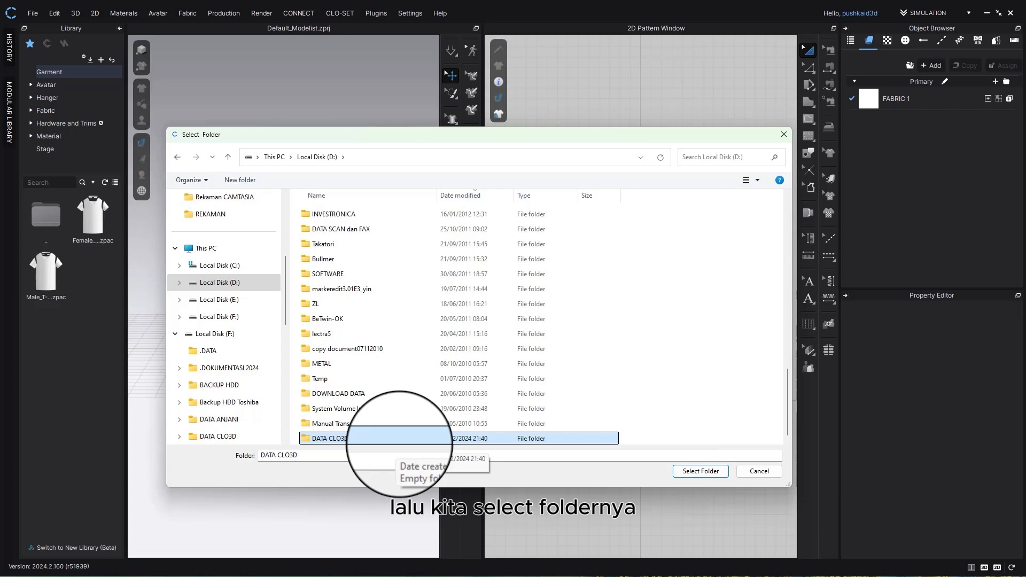
pyautogui.click(701, 471)
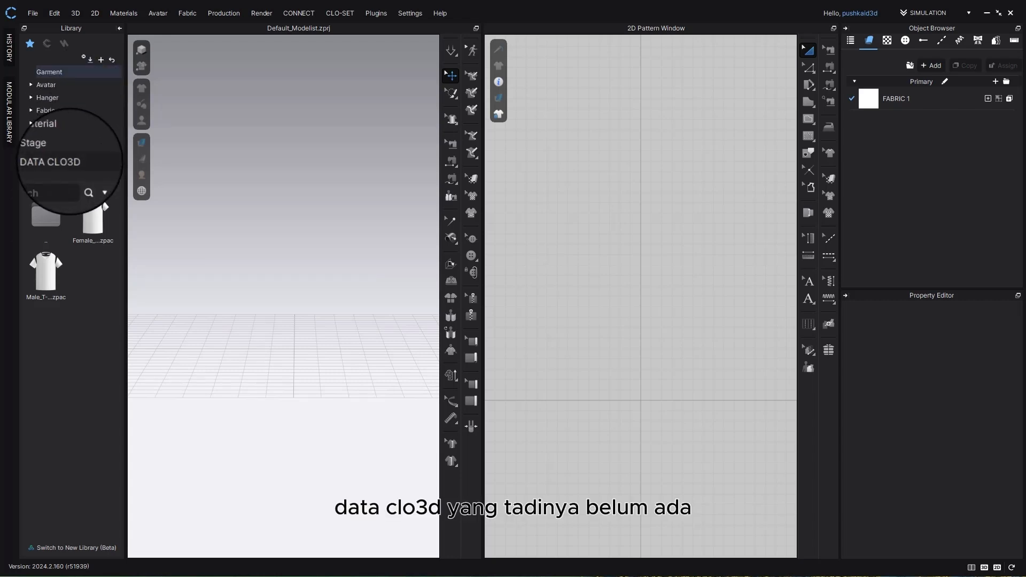
# Open the Female_T-shirt.zpac garment from the library's Garment folder
pyautogui.click(64, 161)
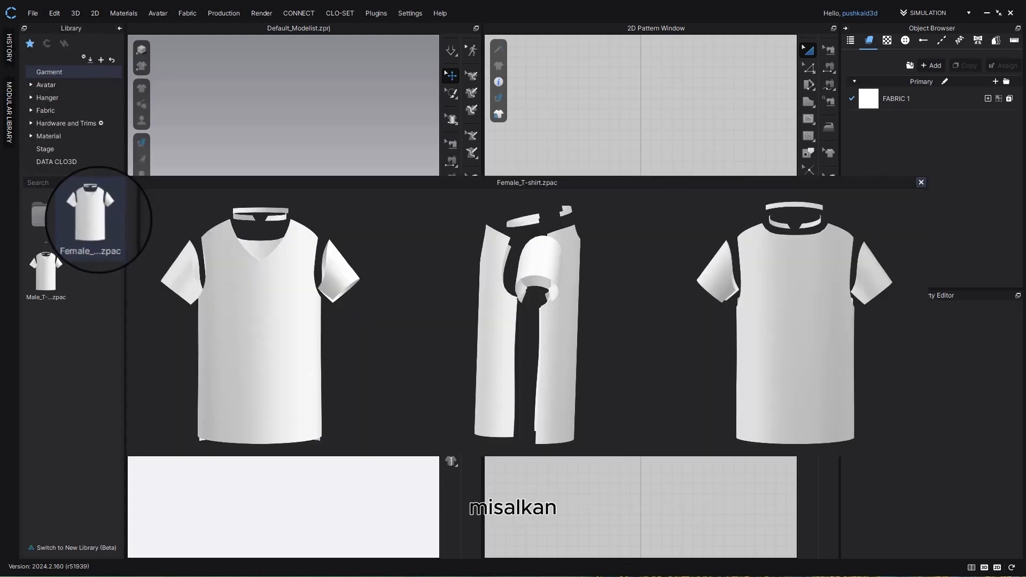
pyautogui.doubleClick(93, 216)
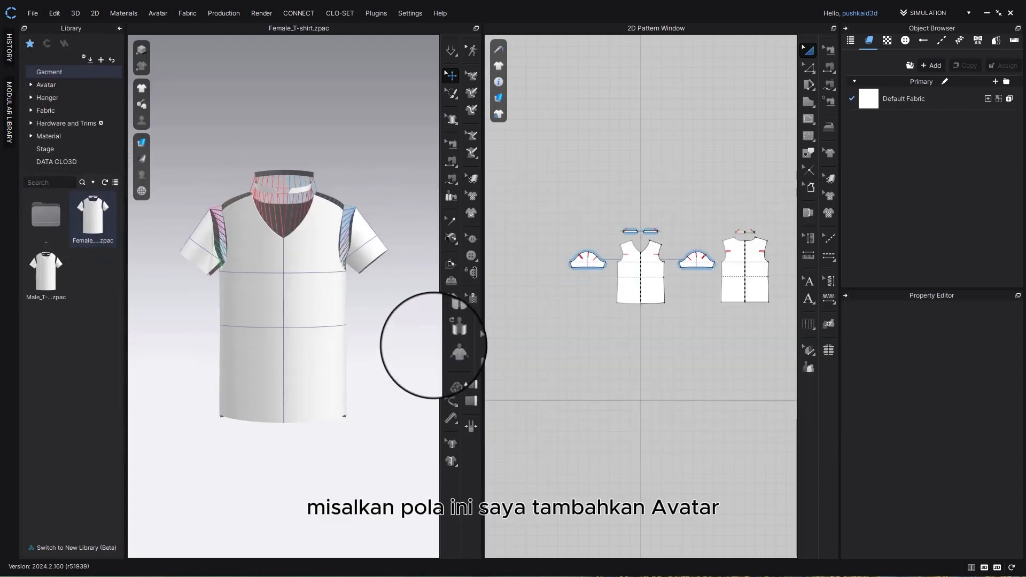
# Load the Female_V2 avatar FV2.1_Mia.avt with Maintain Current Avatar's Size & Pose, and simulate the T-shirt on it
pyautogui.click(46, 85)
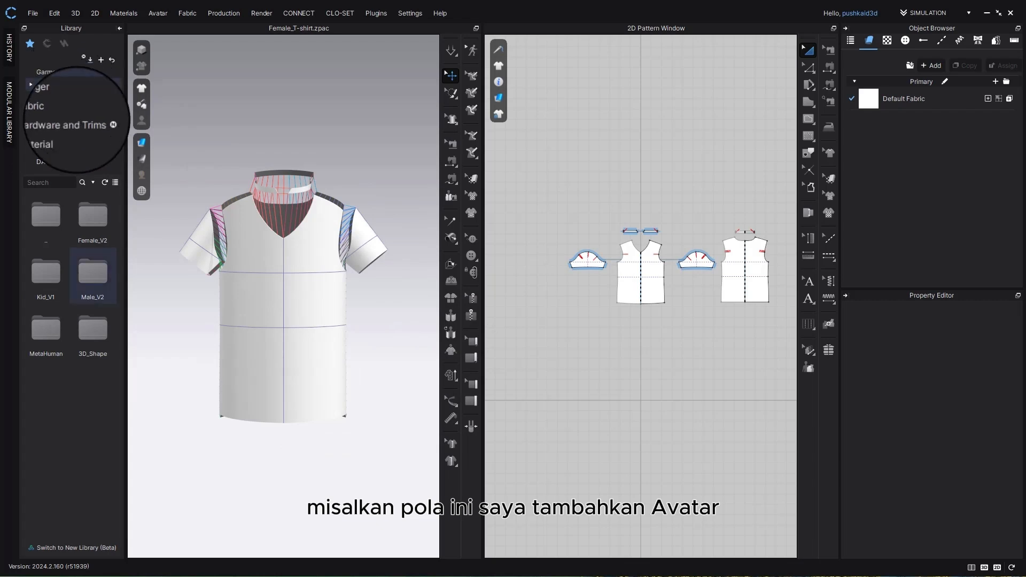
pyautogui.doubleClick(92, 214)
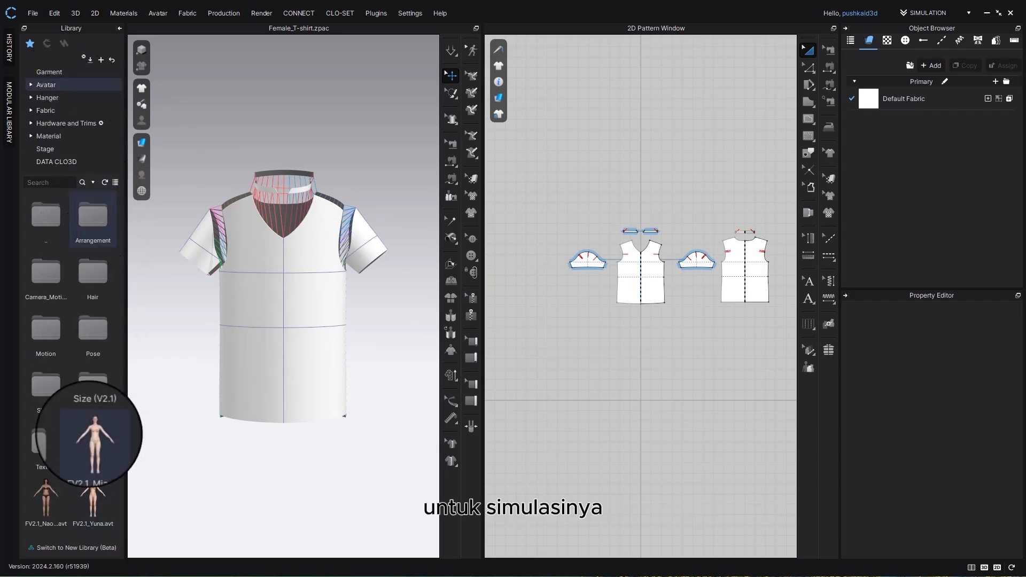
pyautogui.moveTo(89, 434); pyautogui.dragTo(309, 447)
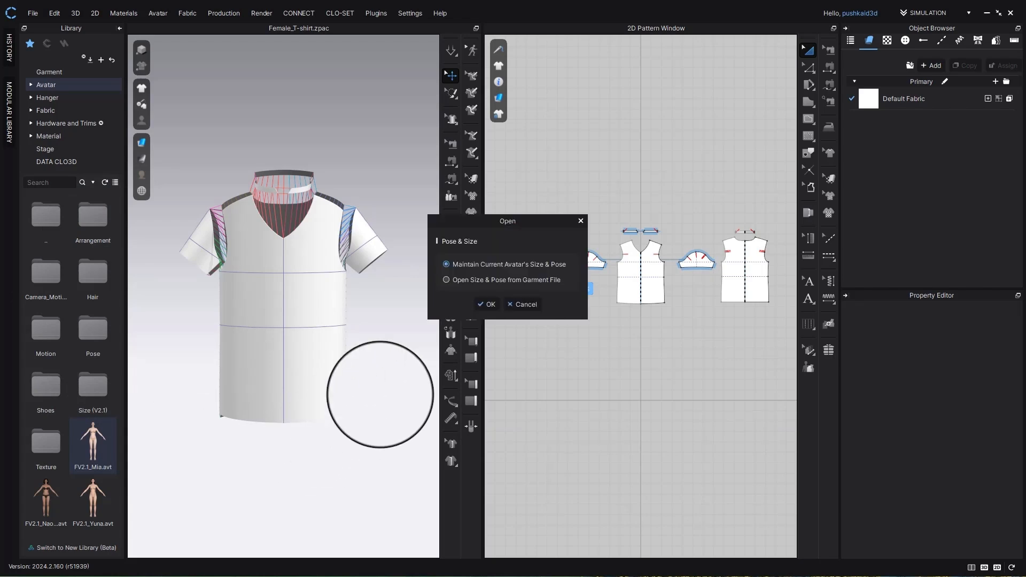
pyautogui.click(489, 302)
pyautogui.press('space')
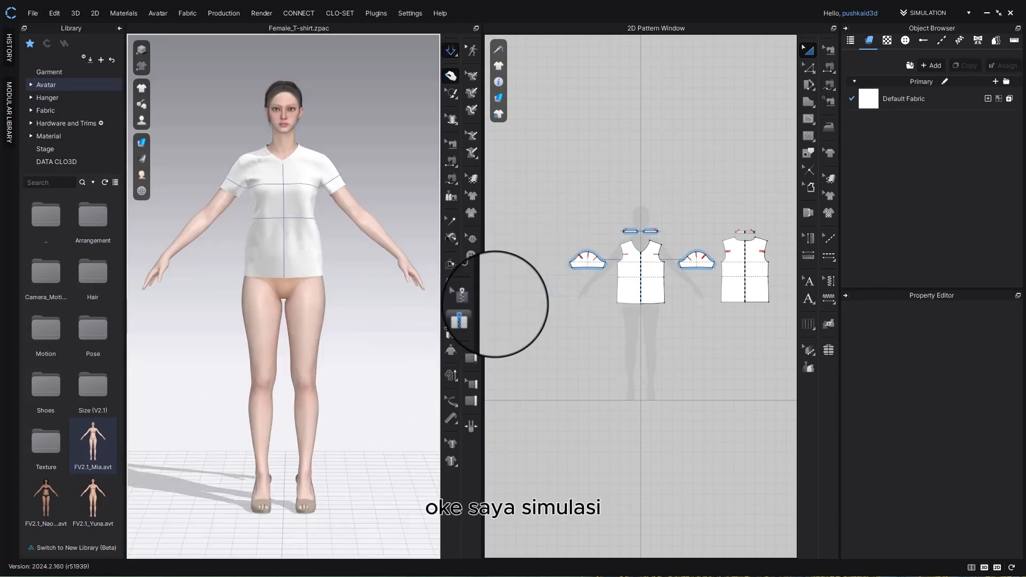
# Replace the garment's Default Fabric with V1_Woven_Cotton_Oxford from the library's Fabric folder
pyautogui.click(54, 110)
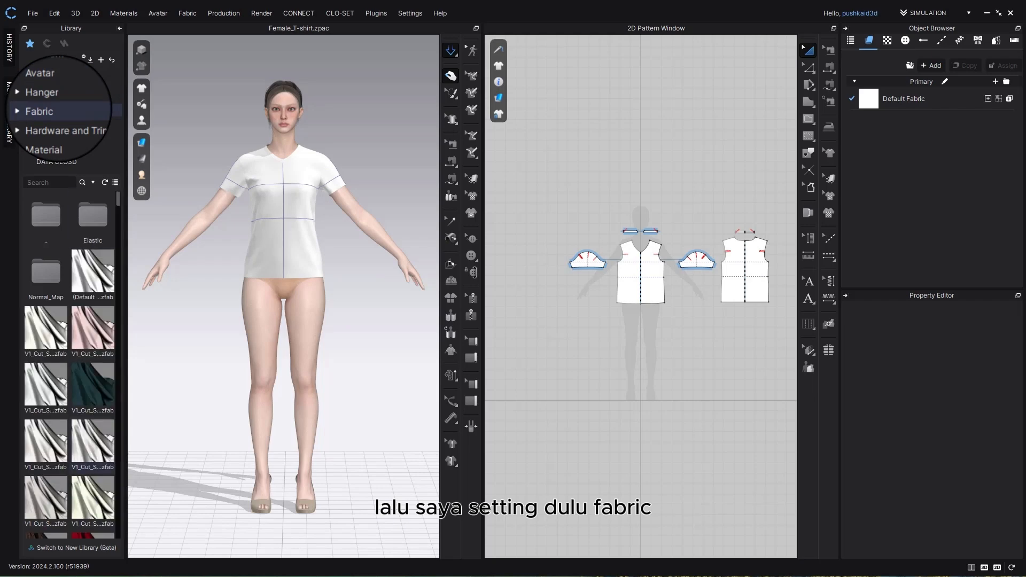
pyautogui.scroll(-8, 80, 331)
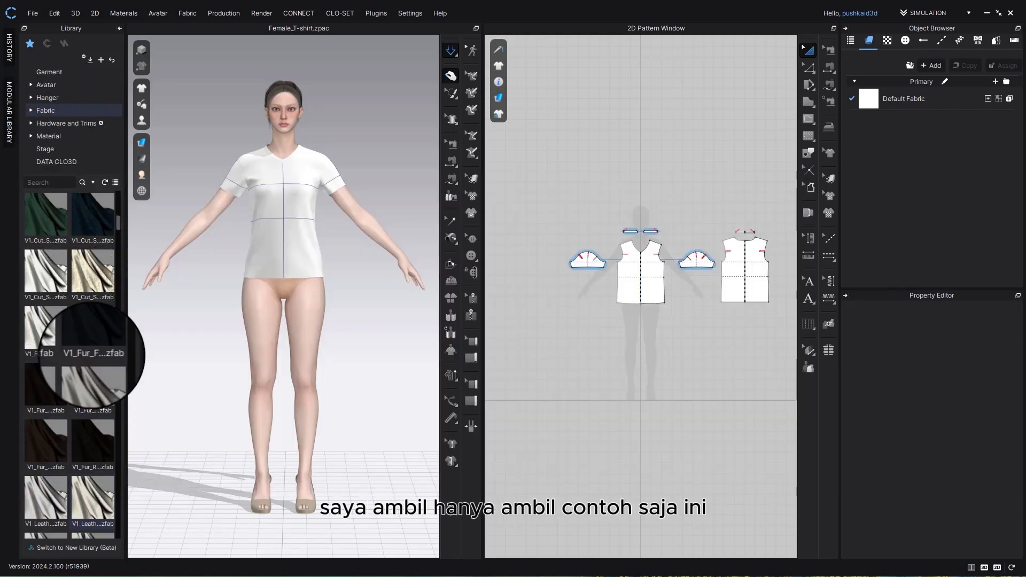
pyautogui.scroll(-10, 75, 395)
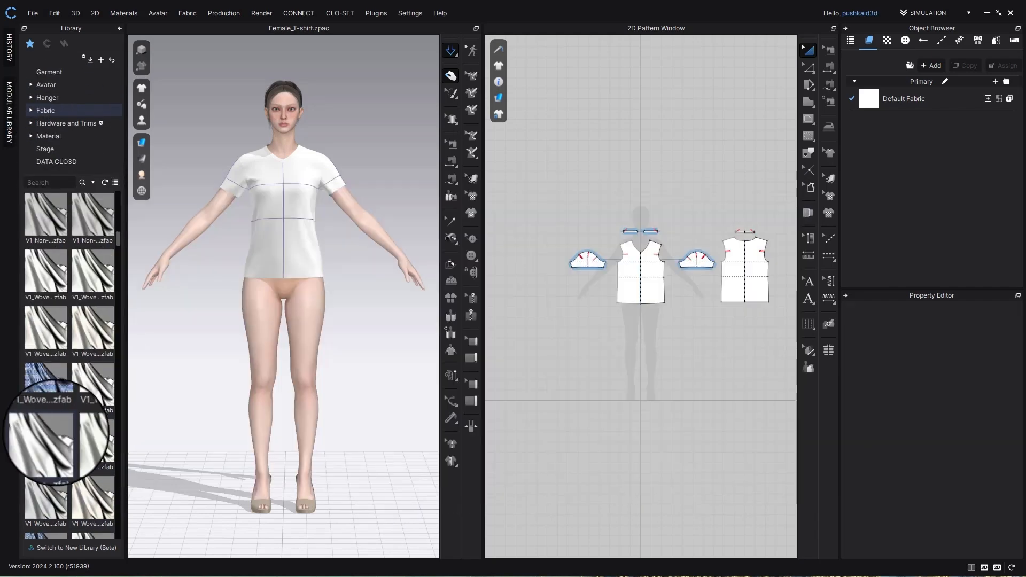
pyautogui.click(47, 390)
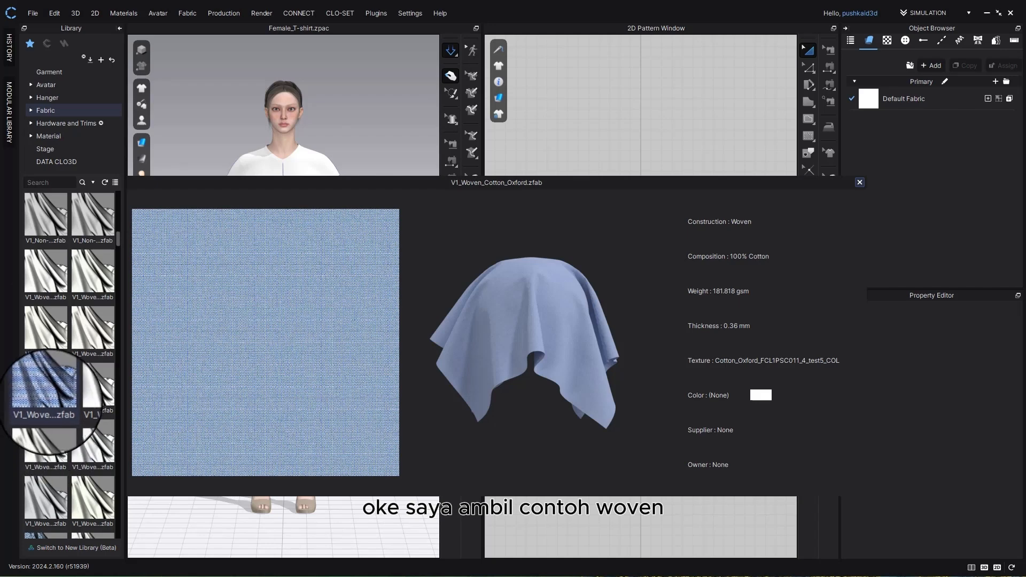
pyautogui.moveTo(46, 390); pyautogui.dragTo(877, 99)
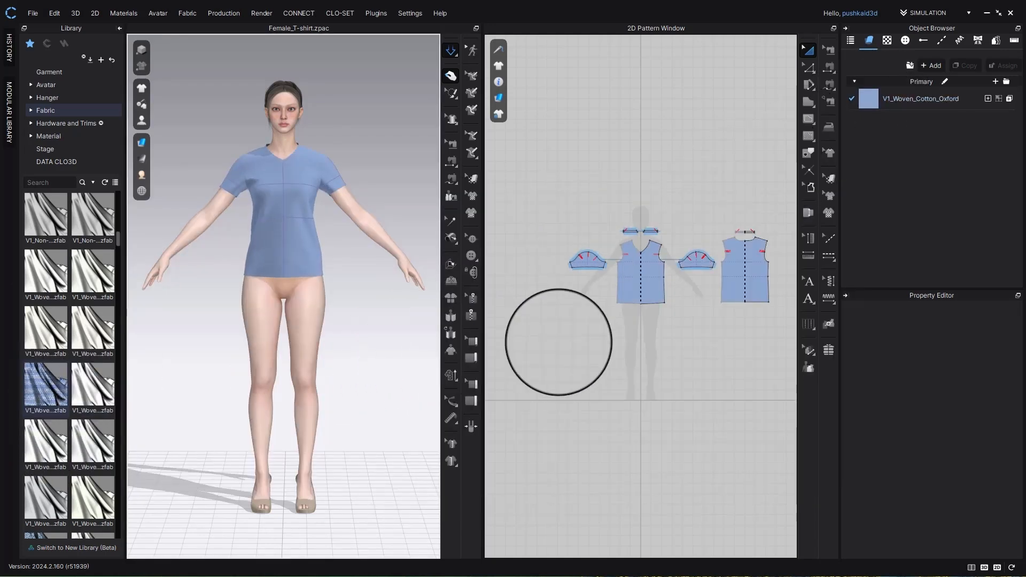
# Lengthen the front and back pattern pieces by moving their hem lines down about 73 cm, making a long dress
pyautogui.moveTo(664, 333); pyautogui.dragTo(643, 305, button='middle')
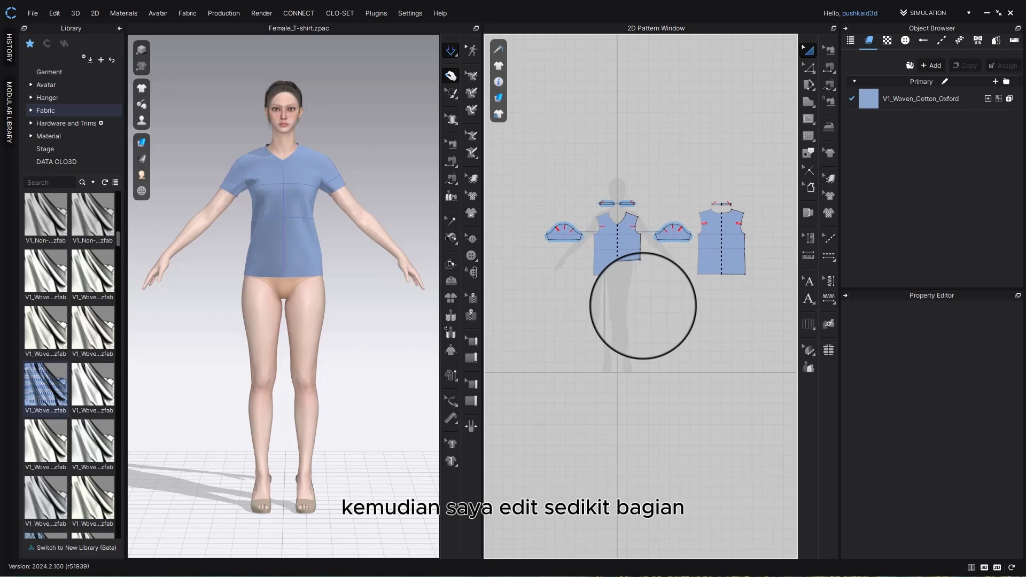
pyautogui.press('z')
pyautogui.moveTo(574, 263); pyautogui.dragTo(730, 385)
pyautogui.scroll(3, 758, 292)
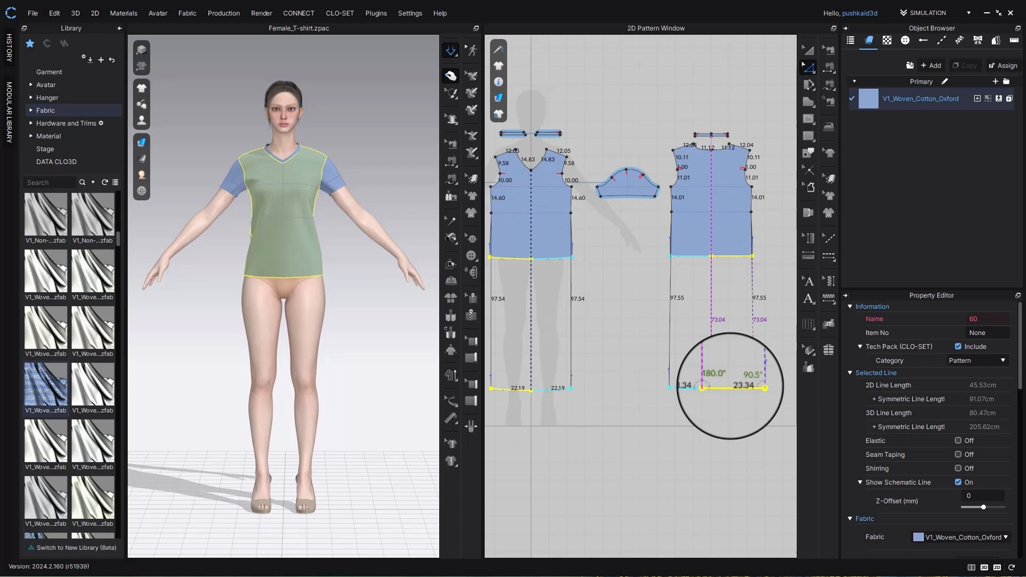
pyautogui.moveTo(730, 386); pyautogui.dragTo(730, 386)
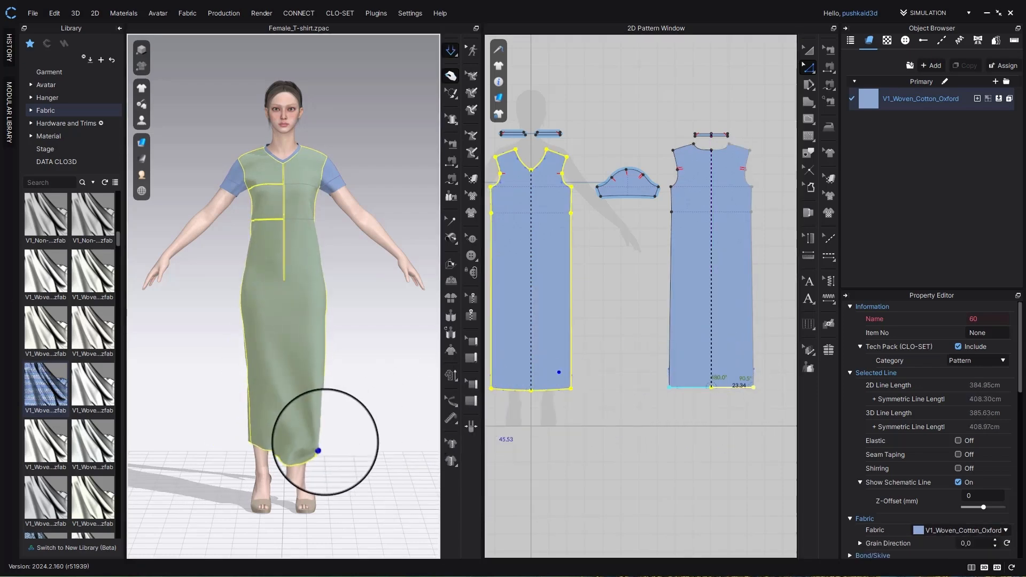
pyautogui.click(384, 408)
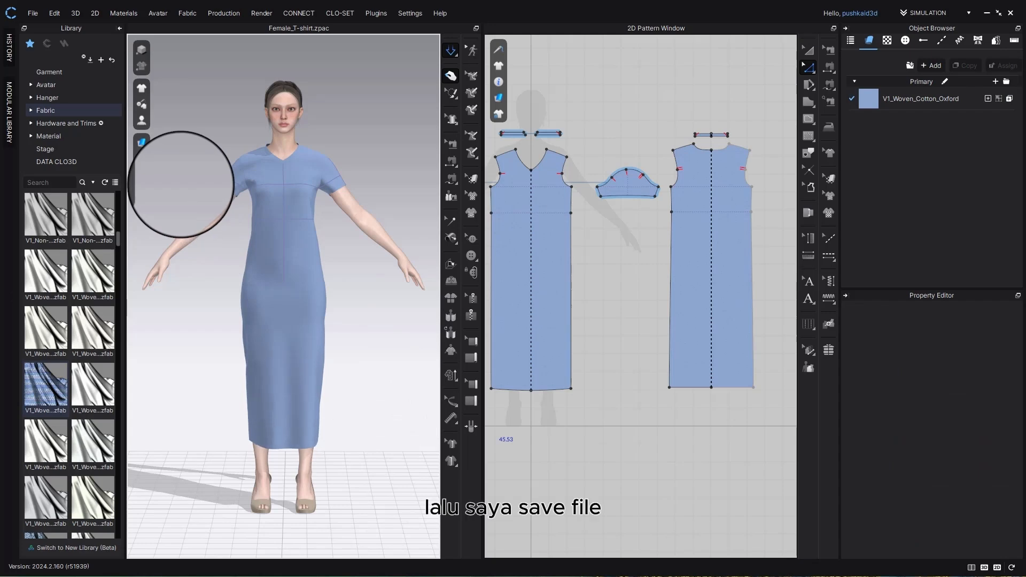
# Start saving the dress as a garment file in DATA CLO3D on Local Disk (D:), creating a GARMENT subfolder there
pyautogui.click(32, 13)
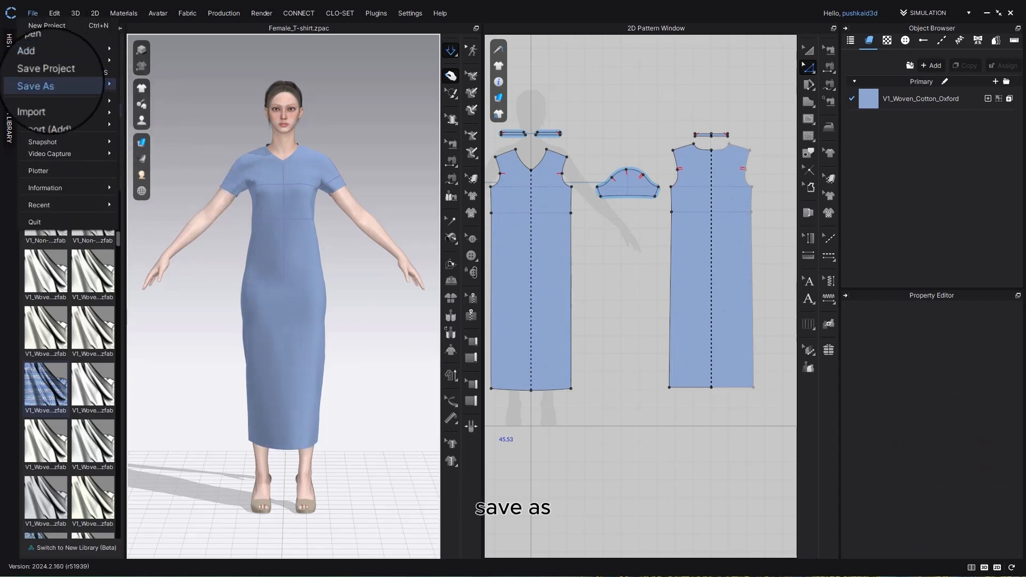
pyautogui.moveTo(53, 84)
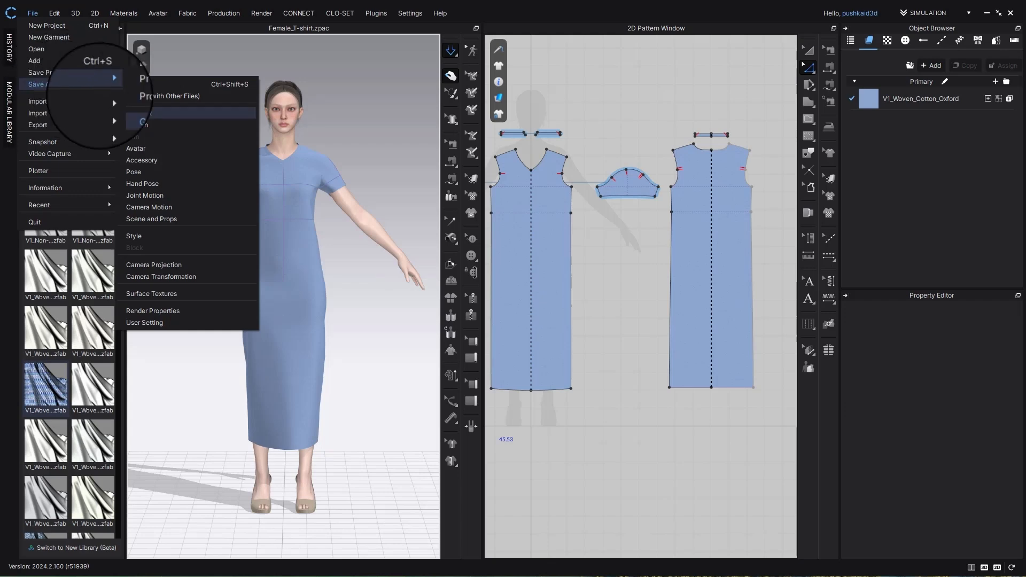
pyautogui.click(139, 112)
pyautogui.scroll(-1, 241, 278)
pyautogui.scroll(3, 240, 278)
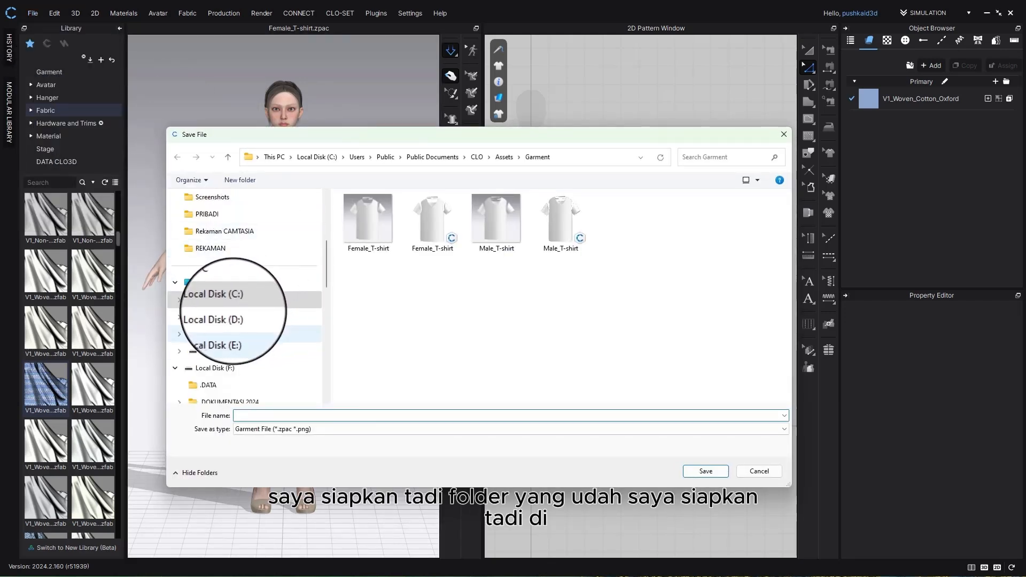
pyautogui.click(235, 316)
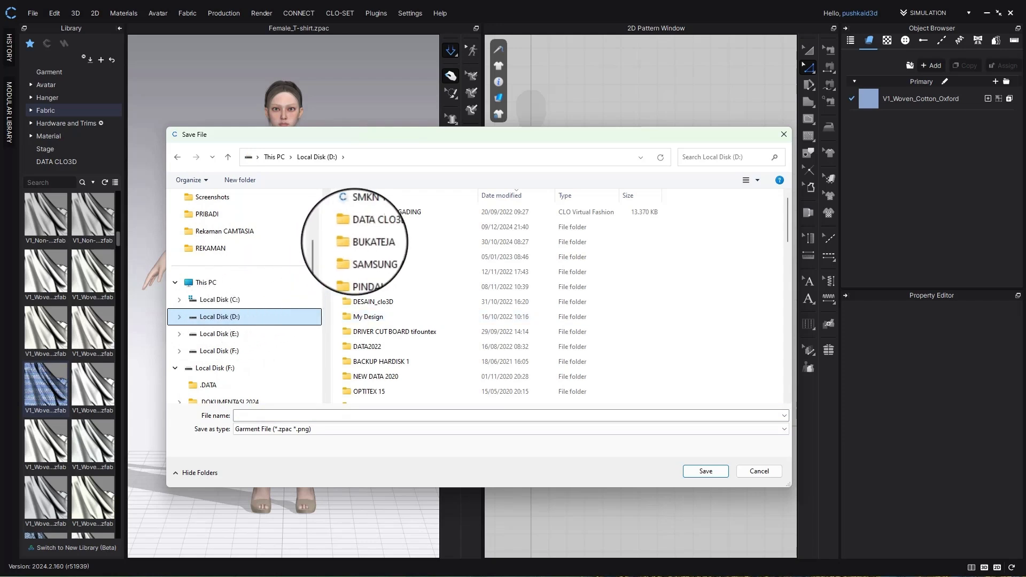
pyautogui.doubleClick(383, 227)
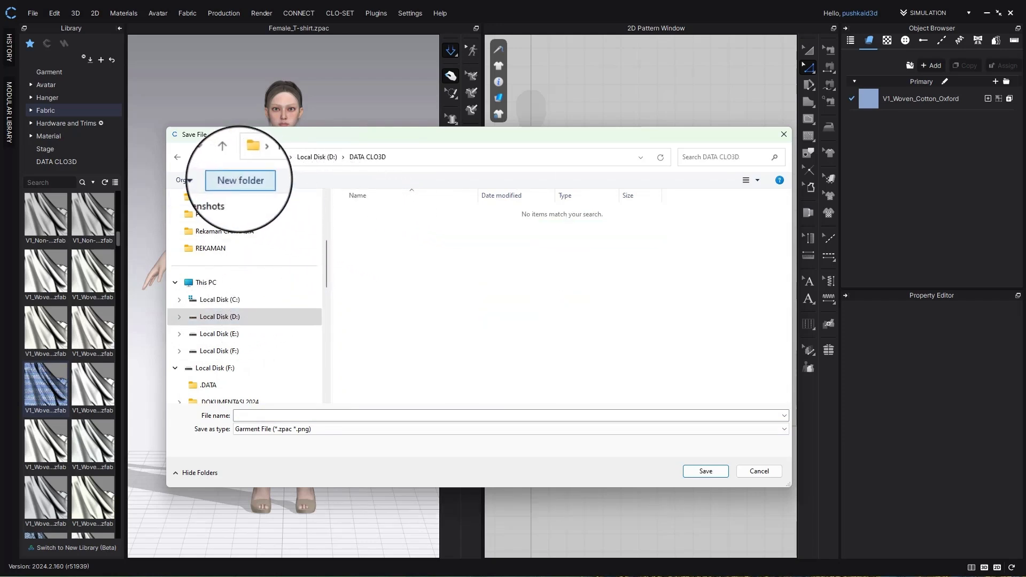
pyautogui.click(240, 180)
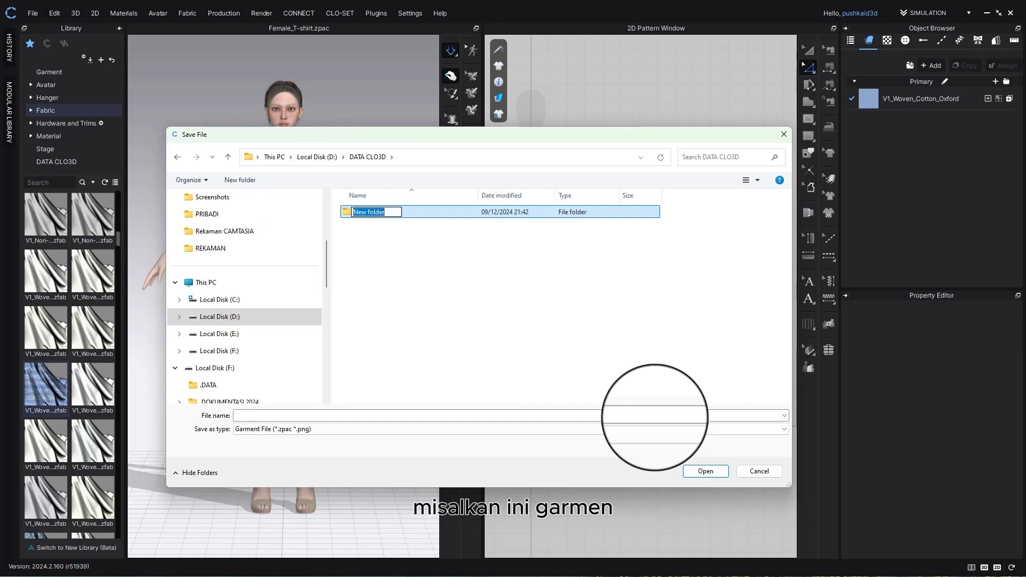
pyautogui.write('GARMENT')
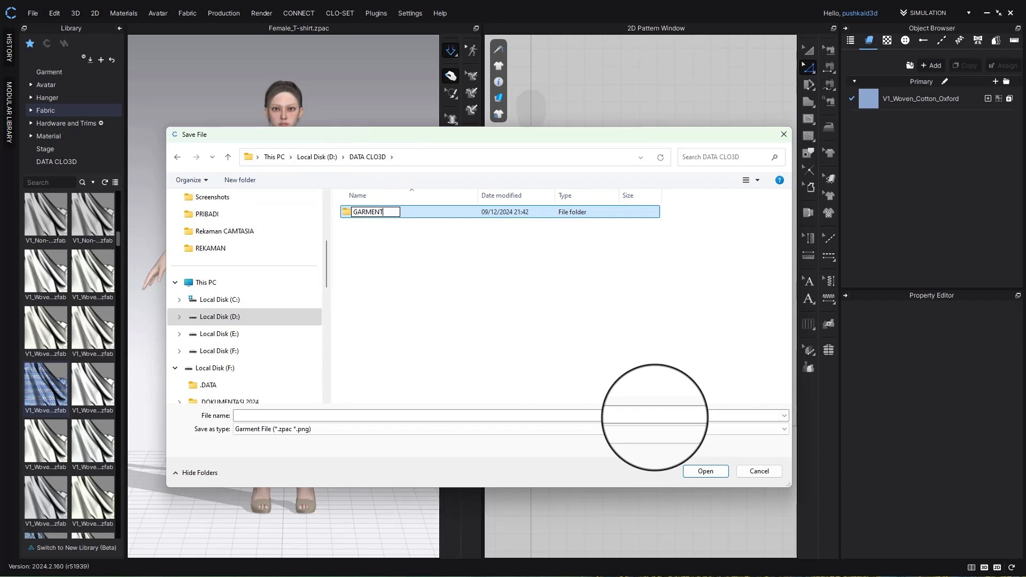
pyautogui.click(419, 286)
# Create a second subfolder named PATTERN in the DATA CLO3D folder
pyautogui.rightClick(406, 293)
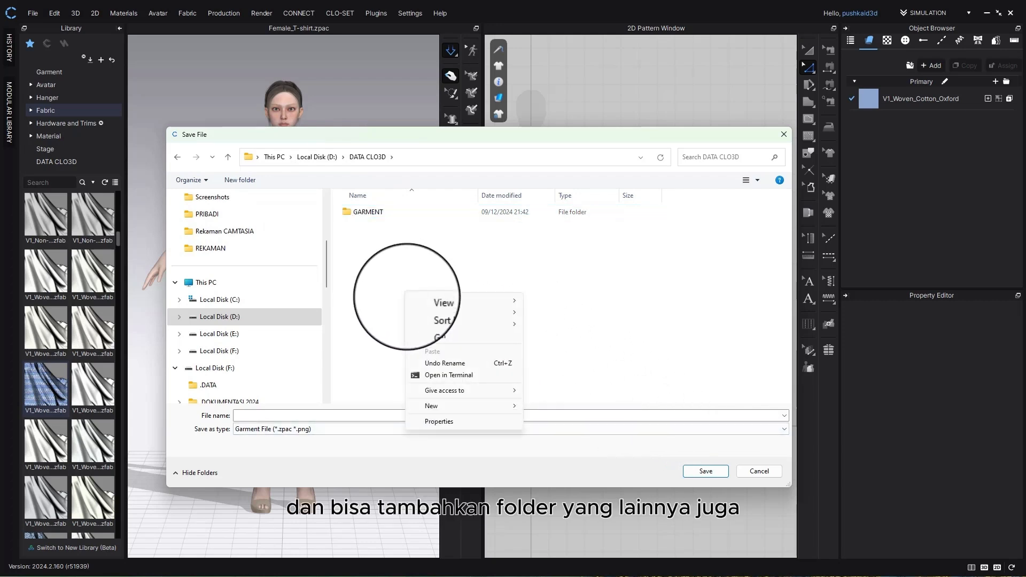
pyautogui.moveTo(428, 411)
pyautogui.click(611, 405)
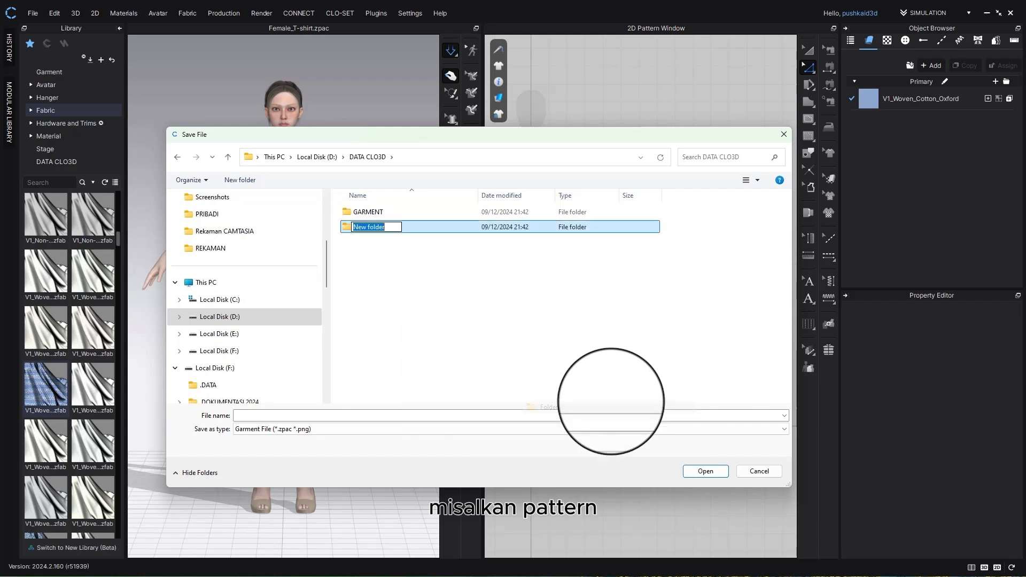
pyautogui.write('PATTERN')
pyautogui.press('Return')
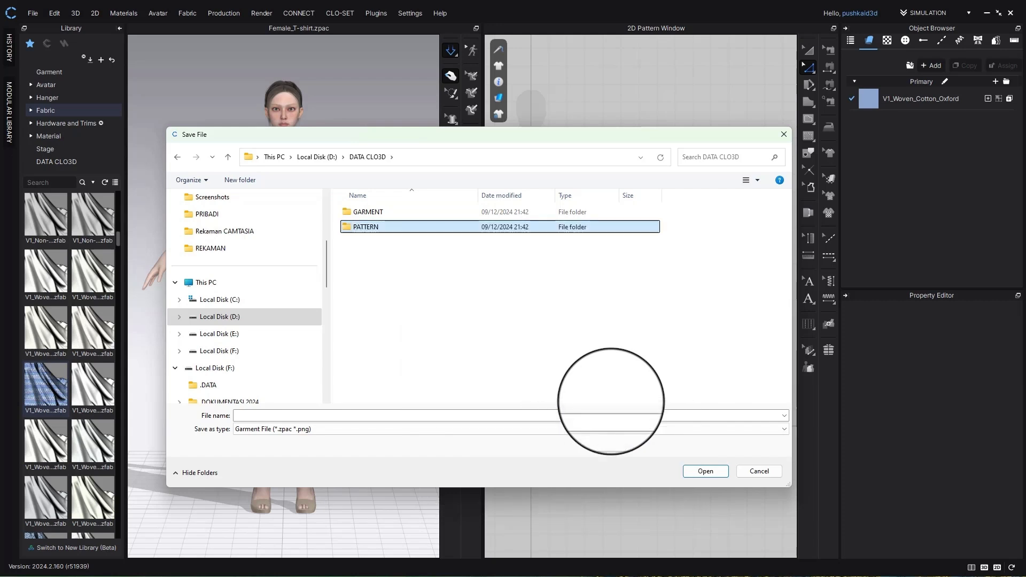
# Create a subfolder named AVATAR in the DATA CLO3D folder
pyautogui.rightClick(466, 303)
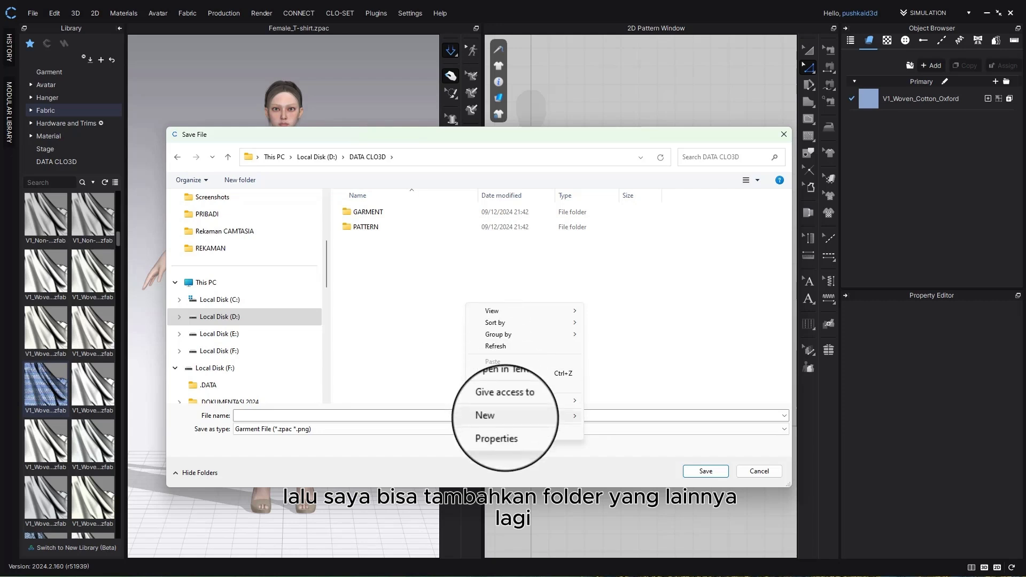
pyautogui.moveTo(526, 415)
pyautogui.click(609, 417)
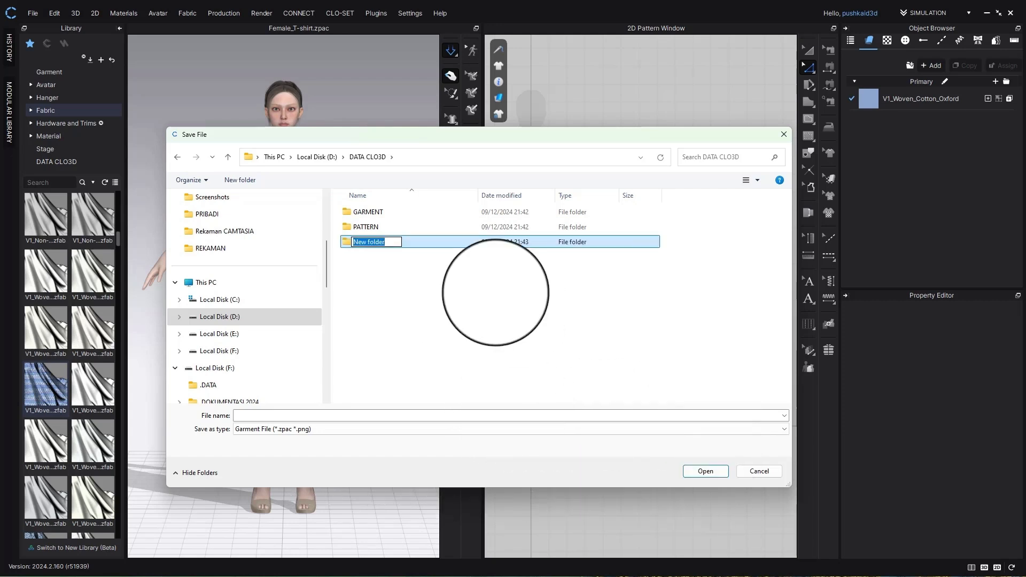
pyautogui.write('AVATAR')
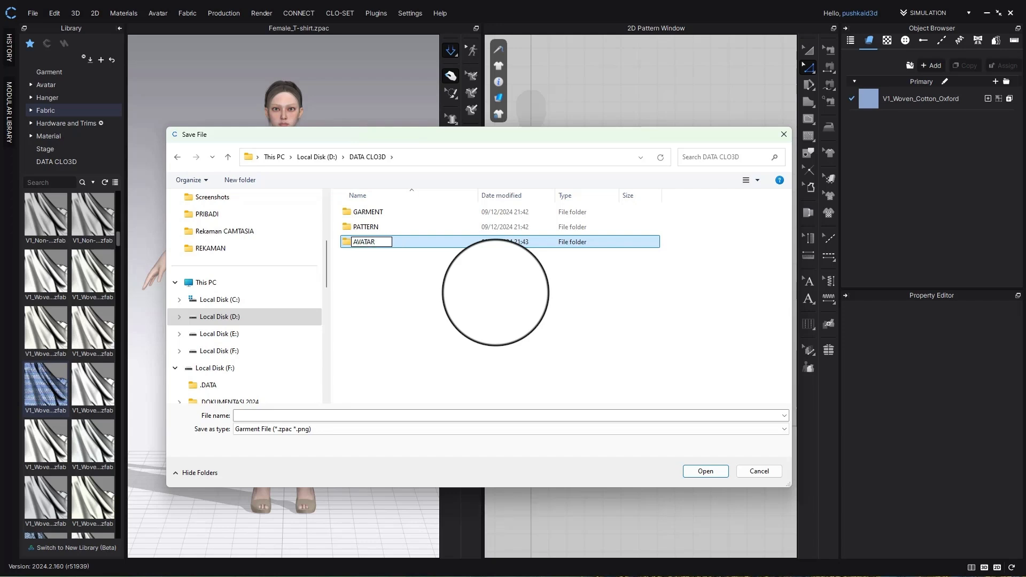
pyautogui.press('Return')
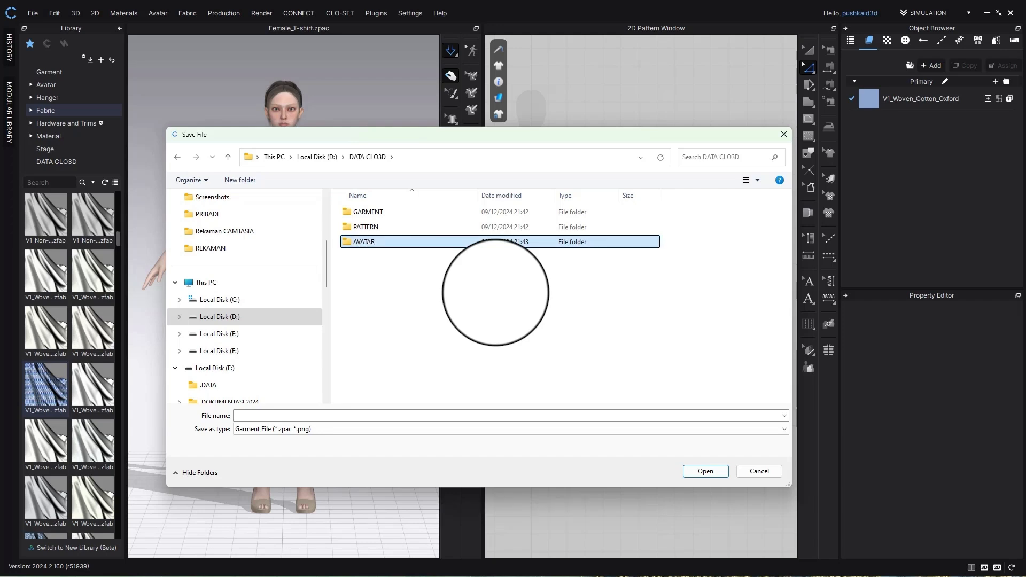
# Create a subfolder named FAB in DATA CLO3D and dismiss the sign-in timeout message
pyautogui.rightClick(443, 314)
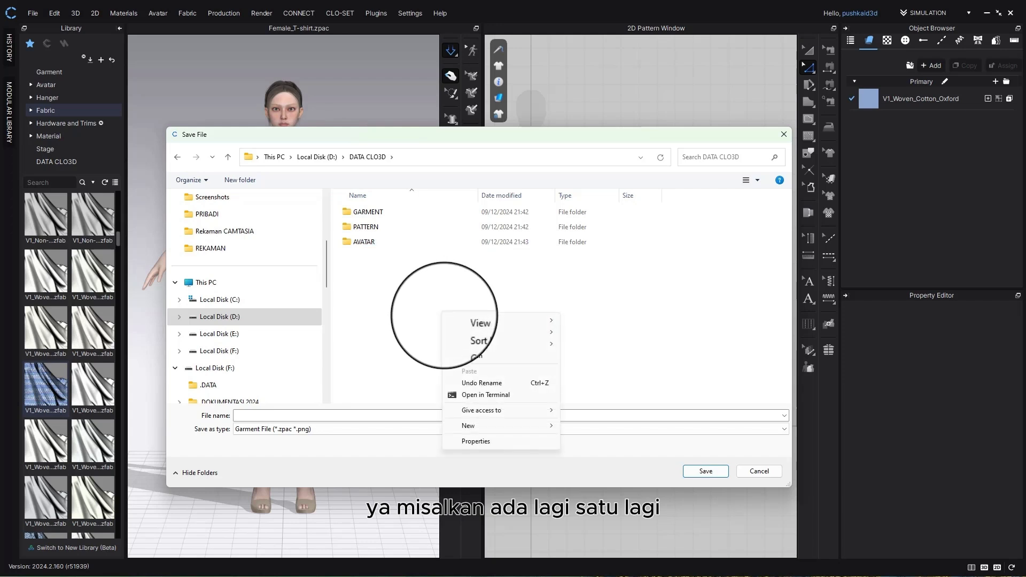
pyautogui.moveTo(512, 424)
pyautogui.click(572, 425)
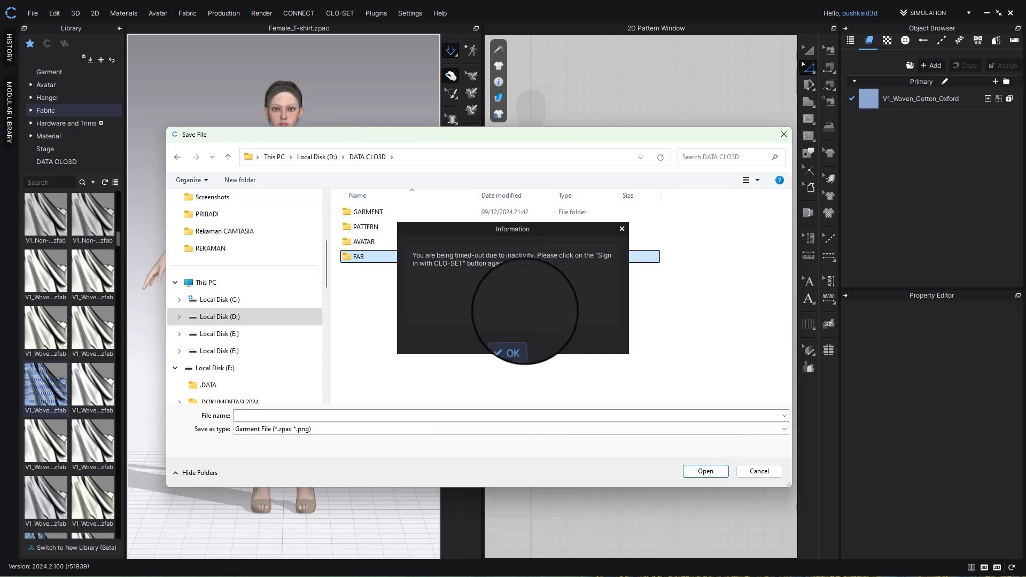
pyautogui.click(512, 353)
pyautogui.doubleClick(376, 256)
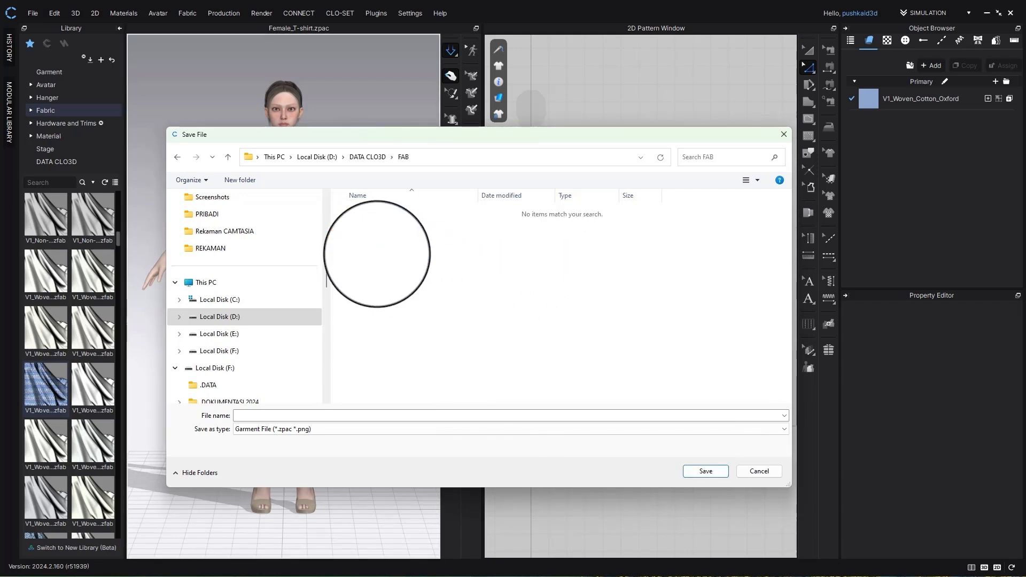
pyautogui.click(228, 157)
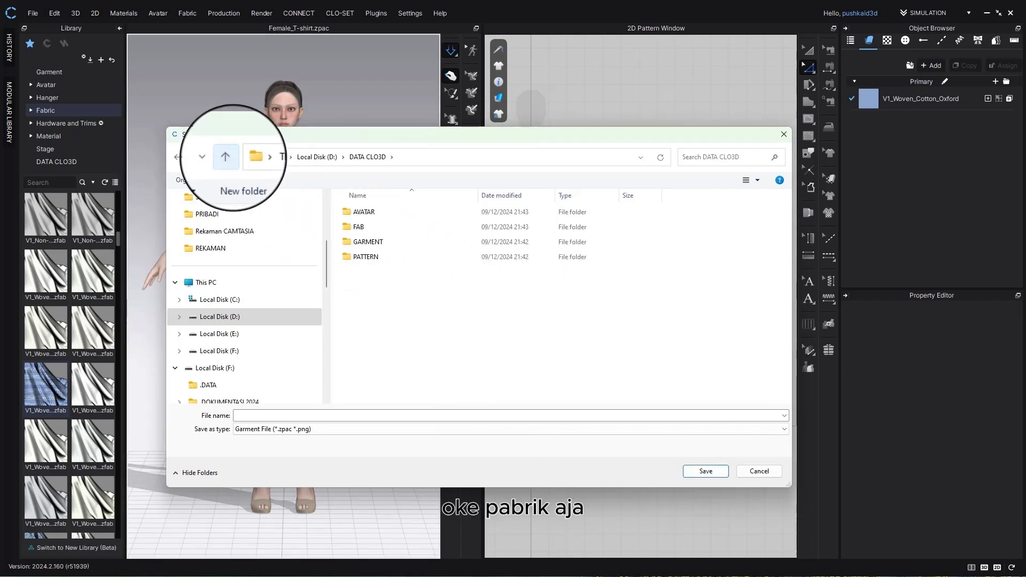
# Rename the FAB folder as FABRIC
pyautogui.click(370, 227)
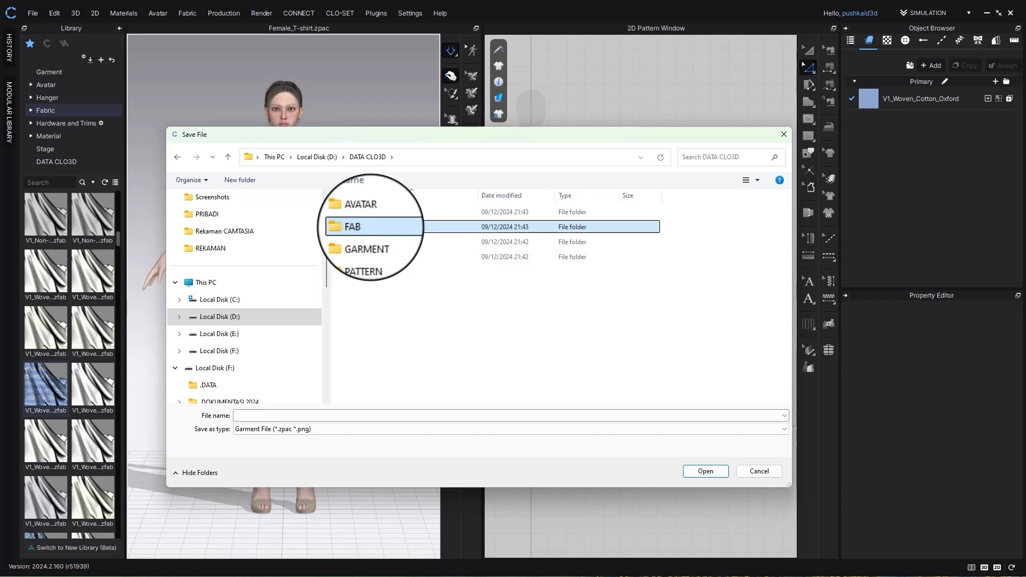
pyautogui.rightClick(371, 228)
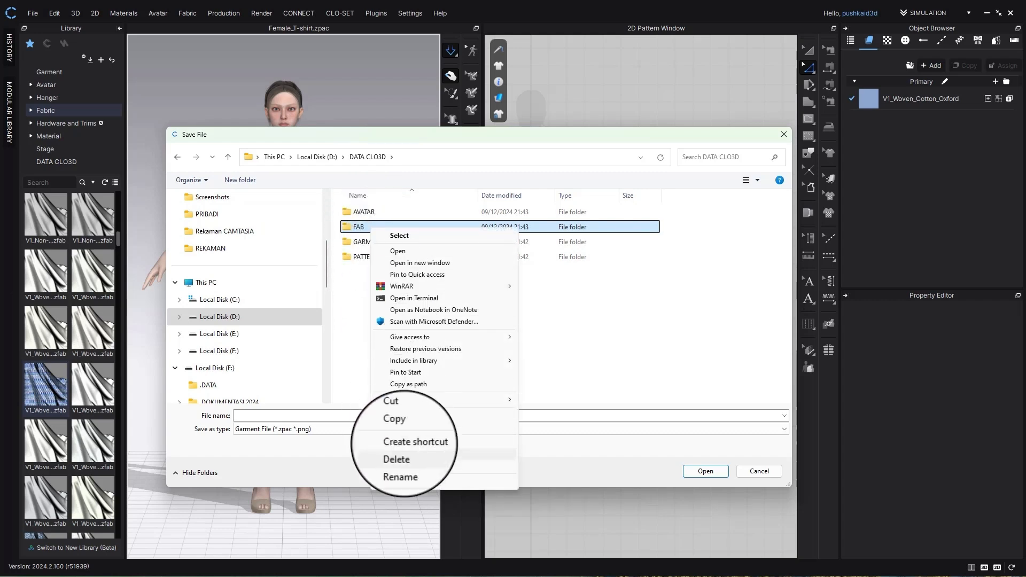
pyautogui.click(401, 466)
pyautogui.click(353, 226)
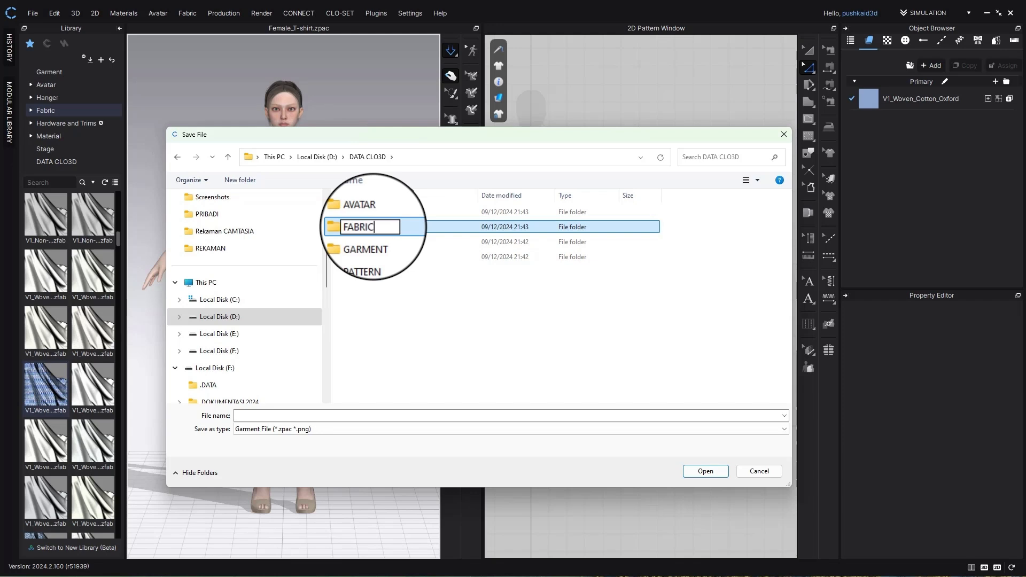
pyautogui.write('RIC')
pyautogui.click(436, 305)
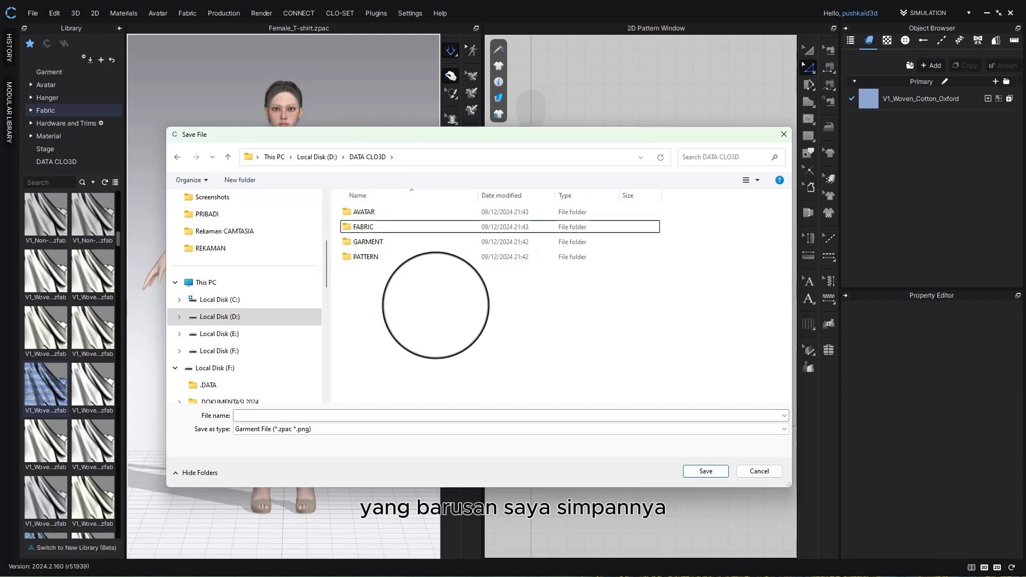
# Save the dress in the GARMENT subfolder under the name DRESS_1 as a garment file with its image
pyautogui.click(390, 228)
pyautogui.doubleClick(368, 241)
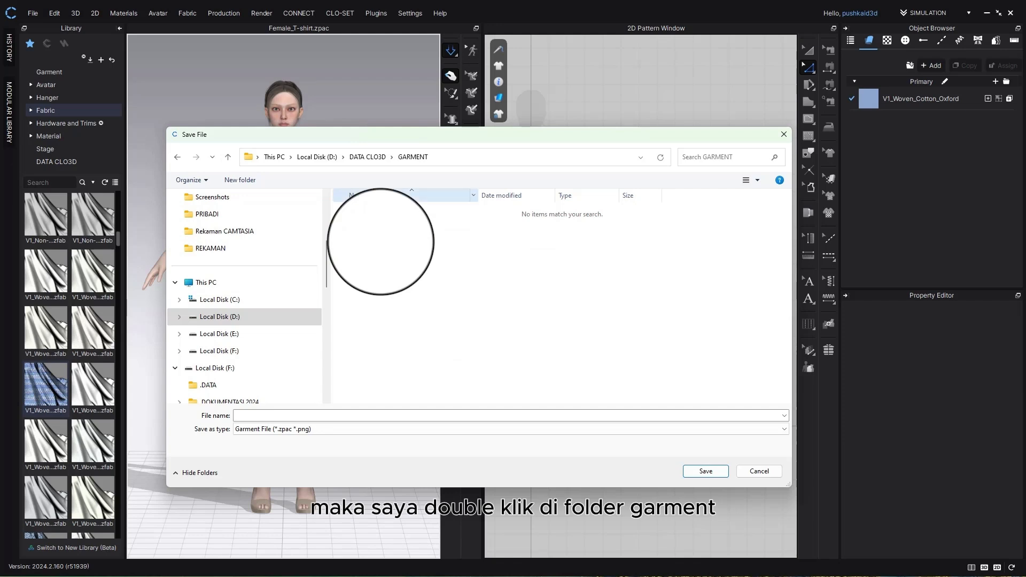
pyautogui.click(274, 415)
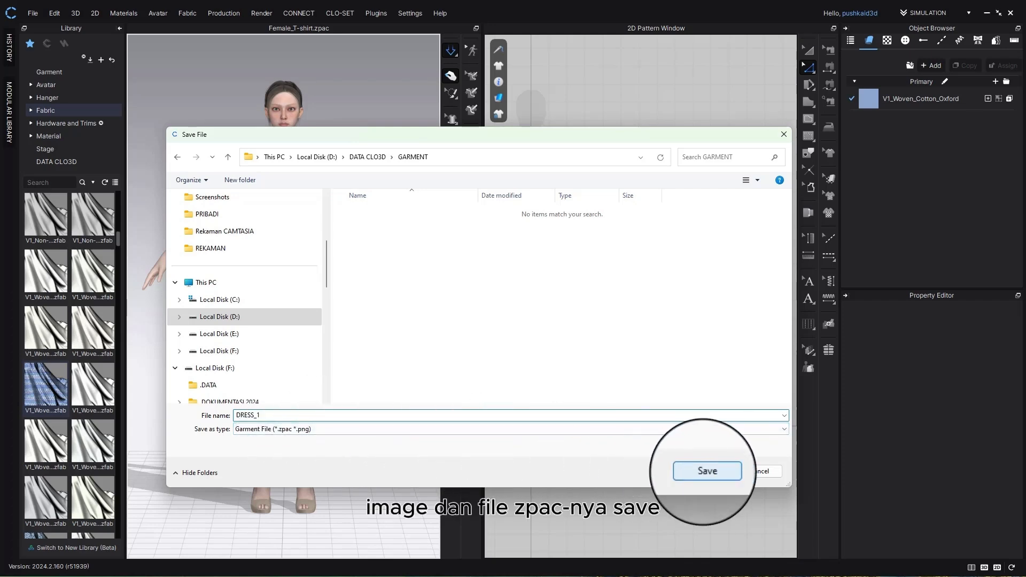
pyautogui.click(705, 471)
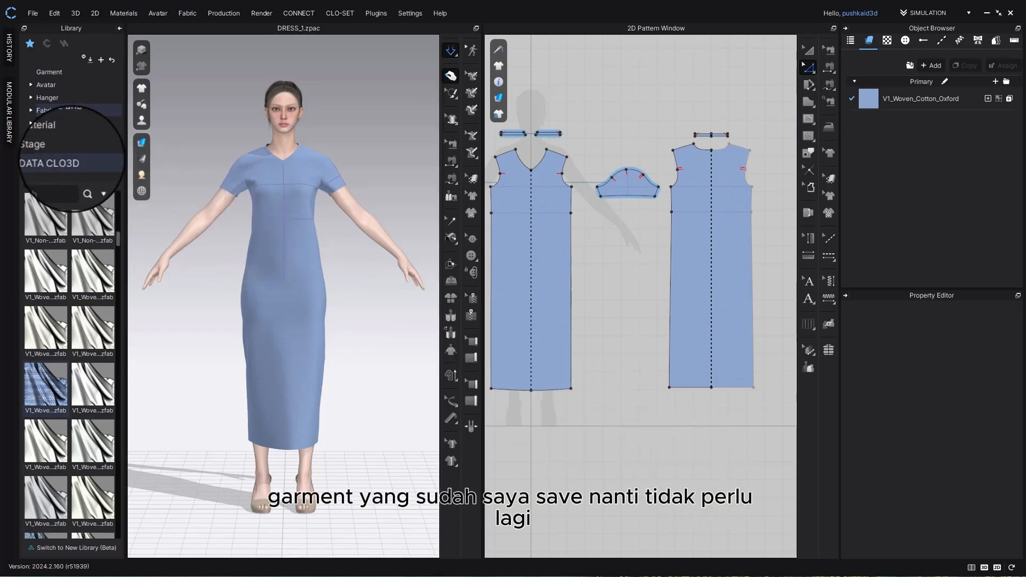
# Open the DATA CLO3D folder in the library and expand its subfolders
pyautogui.click(56, 162)
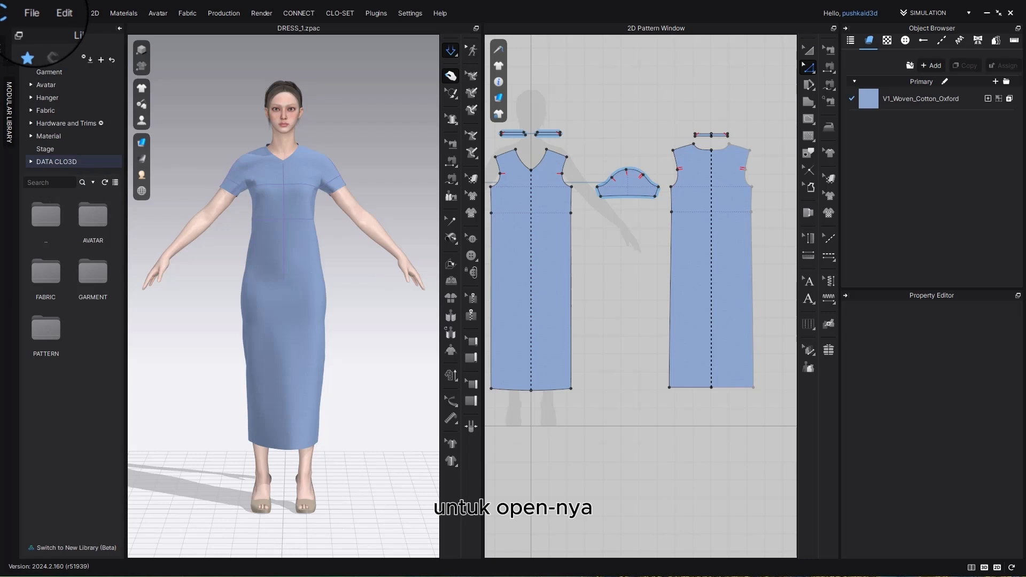
pyautogui.click(31, 13)
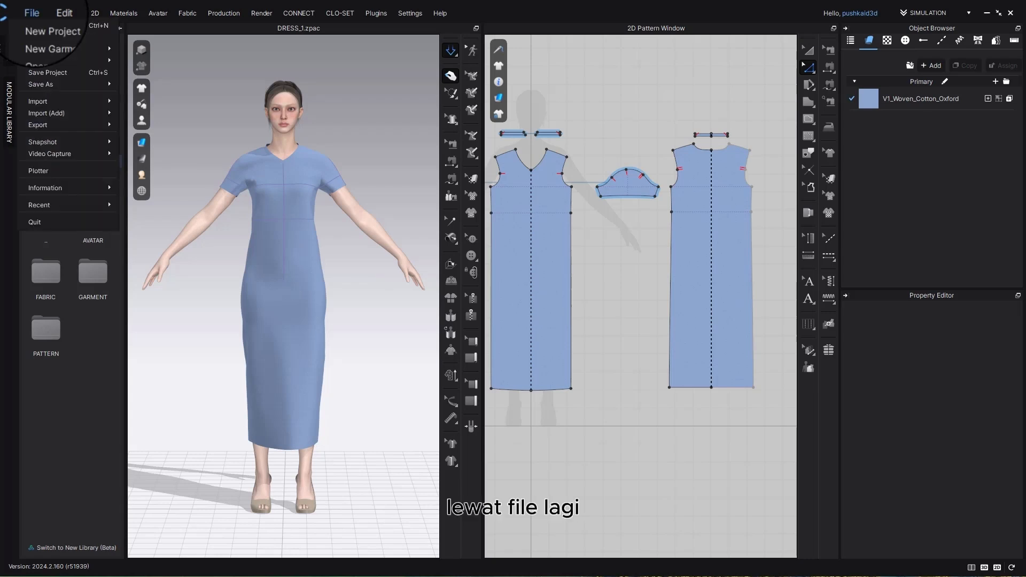
pyautogui.click(195, 112)
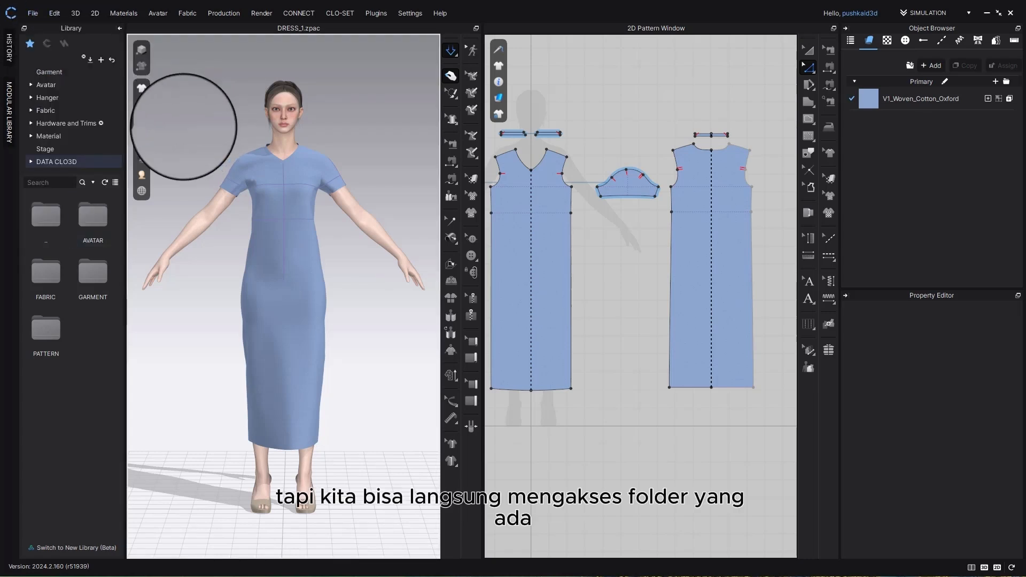
pyautogui.click(30, 113)
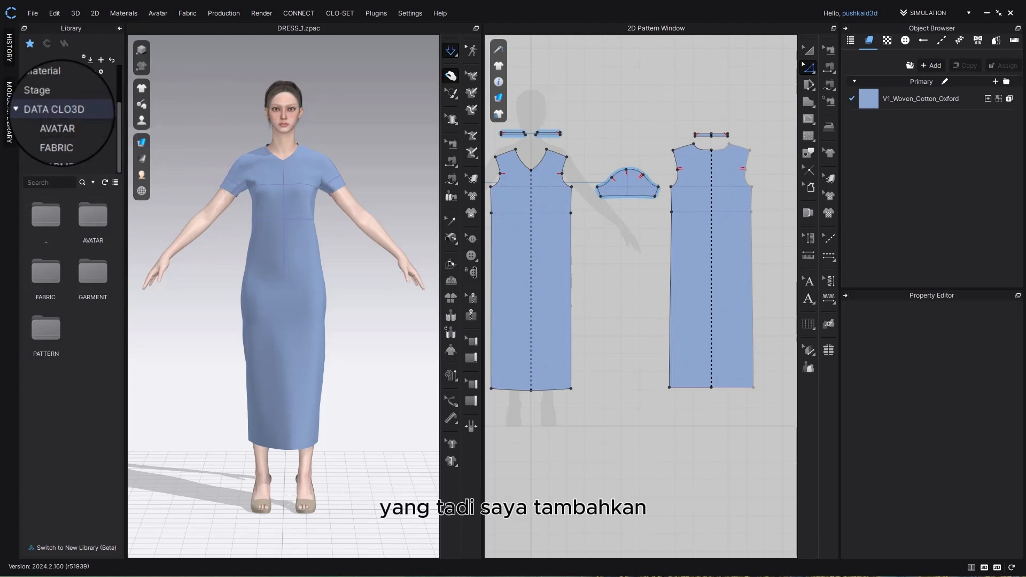
# Load DRESS_1.zpac from the library's DATA CLO3D GARMENT folder into the empty project
pyautogui.click(62, 148)
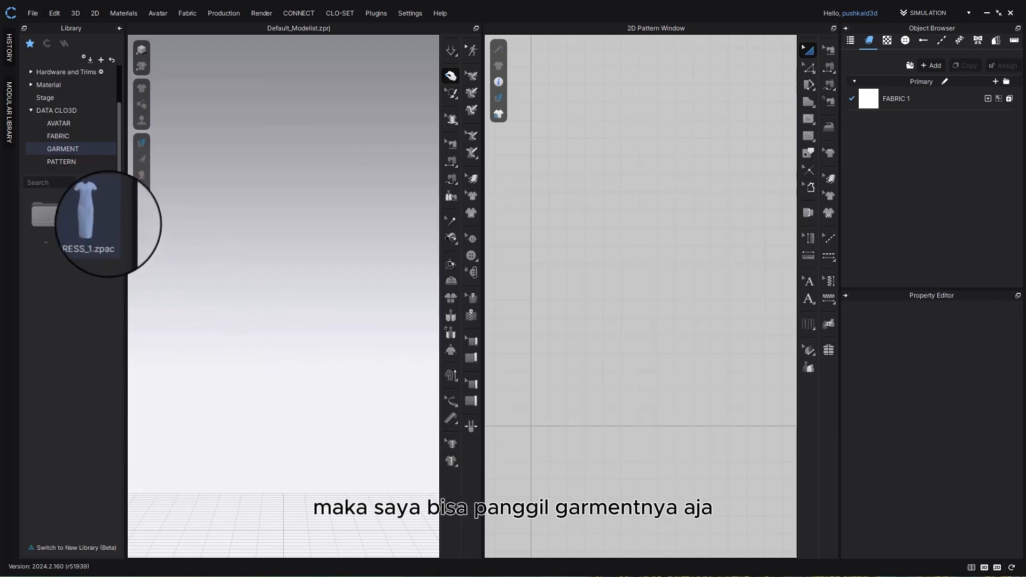
pyautogui.moveTo(95, 216)
pyautogui.moveTo(90, 216); pyautogui.dragTo(319, 251)
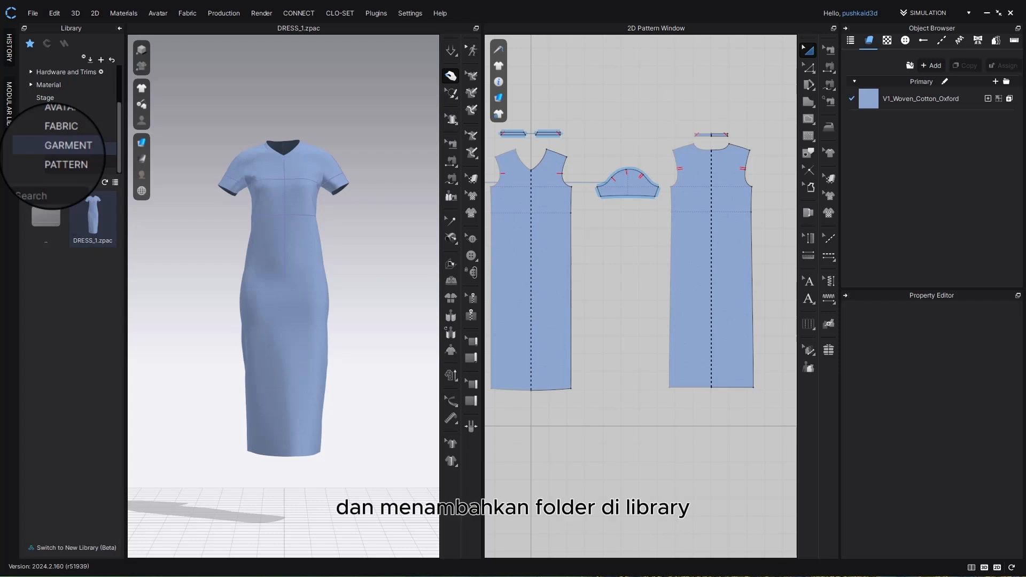
pyautogui.click(31, 110)
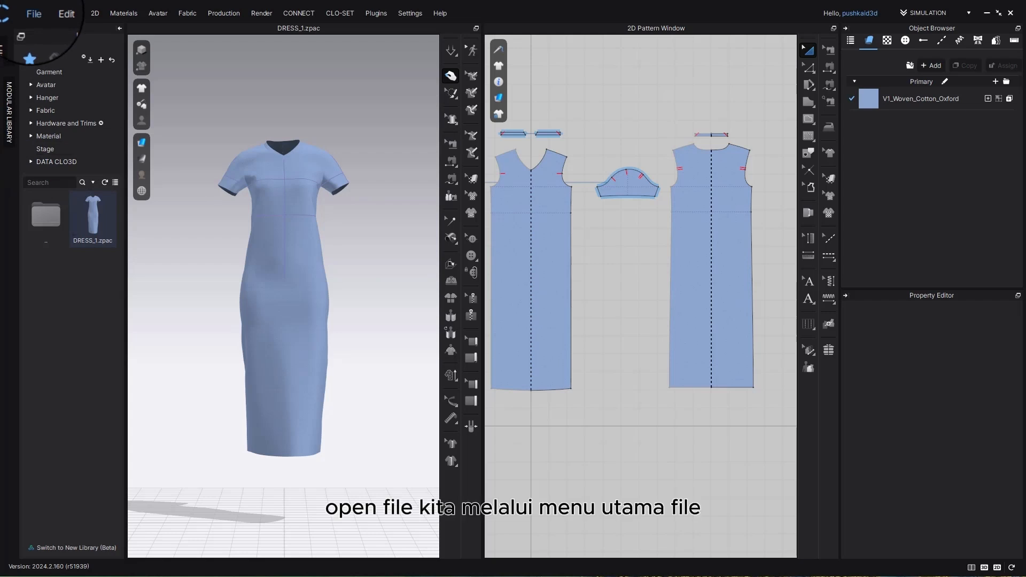
pyautogui.click(34, 13)
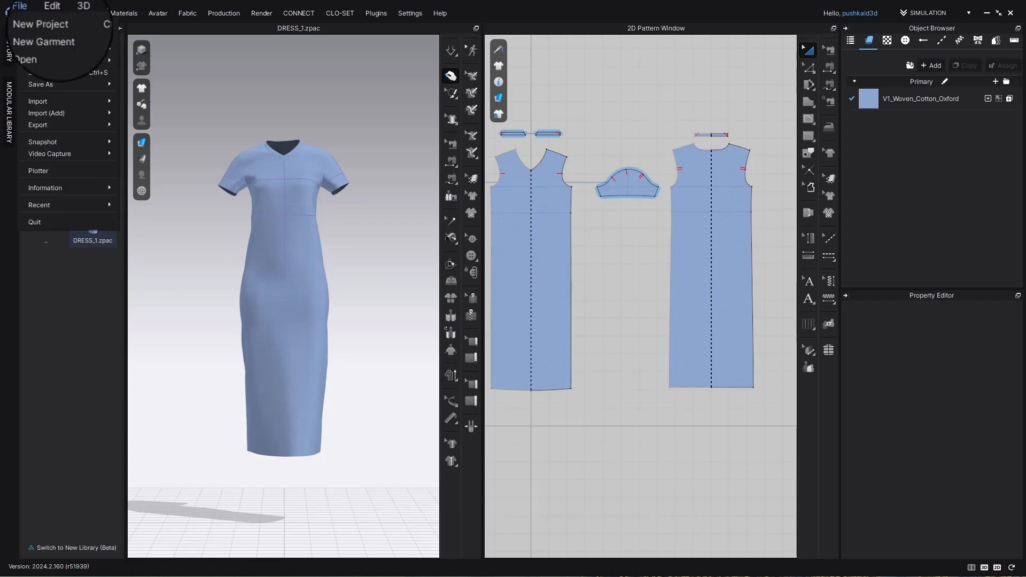
pyautogui.click(226, 121)
pyautogui.click(32, 162)
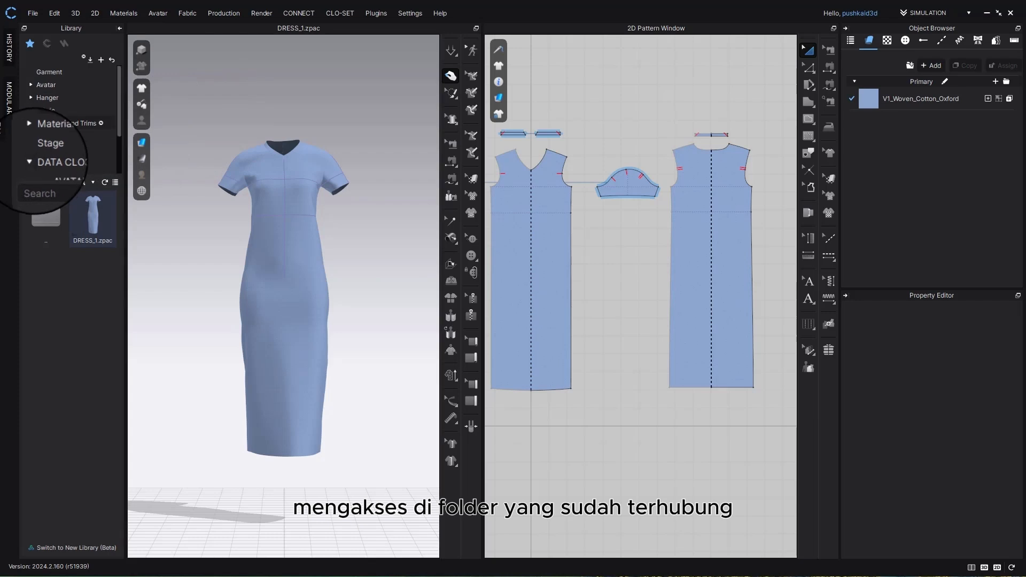
# Reset the library's folder list and accept the confirmation
pyautogui.scroll(-2, 64, 154)
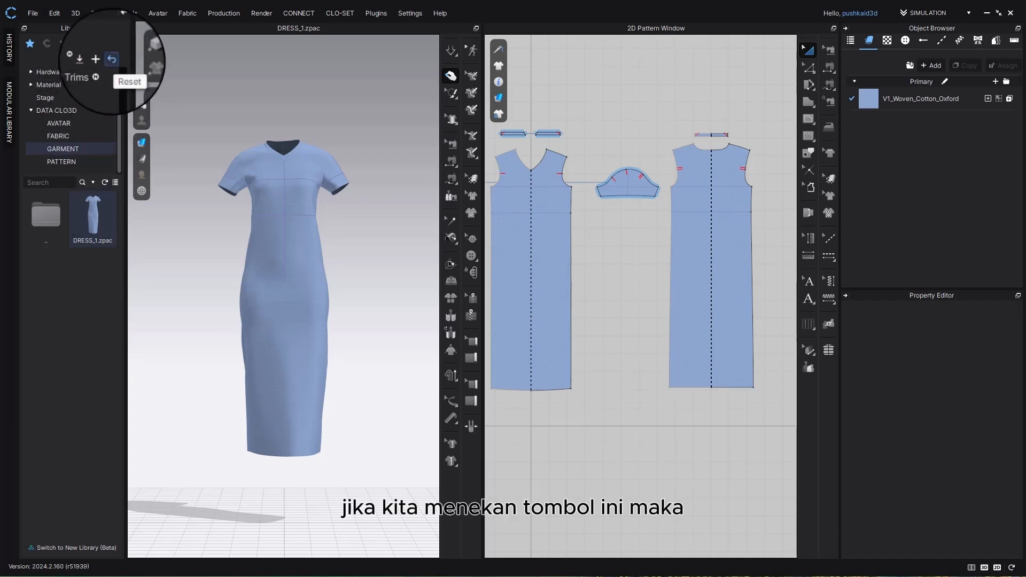
pyautogui.click(111, 58)
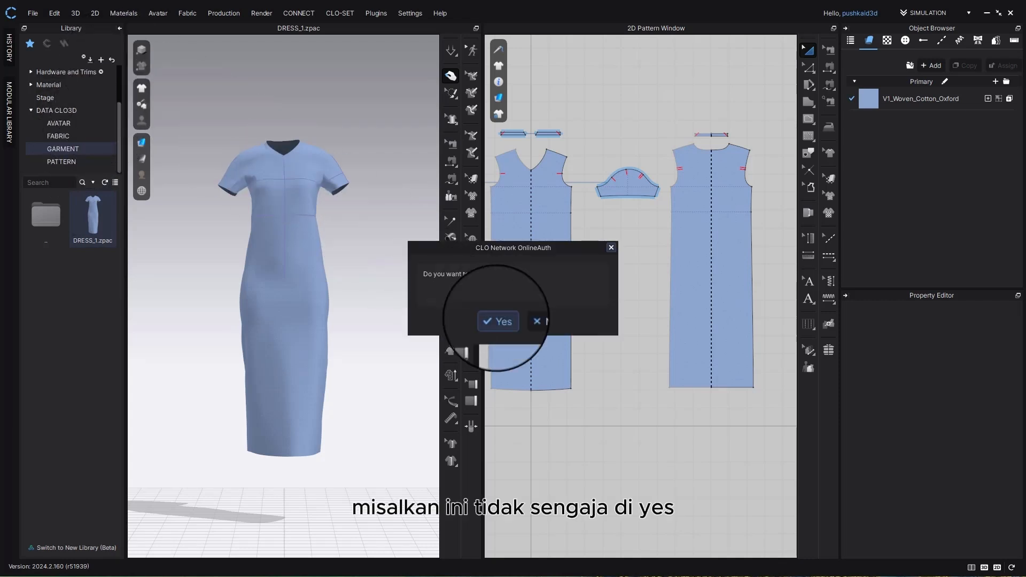
pyautogui.click(497, 321)
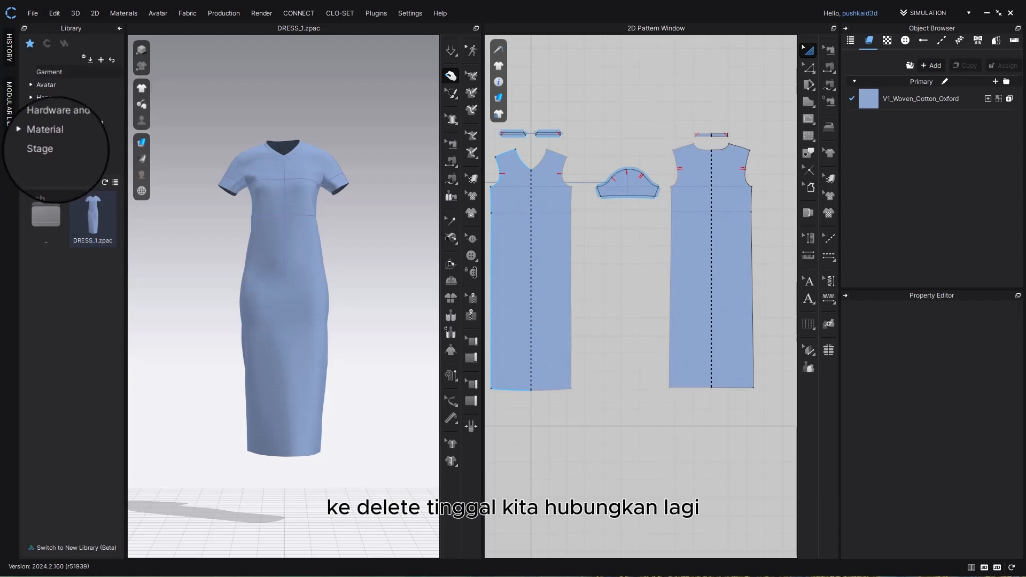
# Add the DATA CLO3D folder from Local Disk (D:) to the library again and expand its subfolders
pyautogui.click(100, 60)
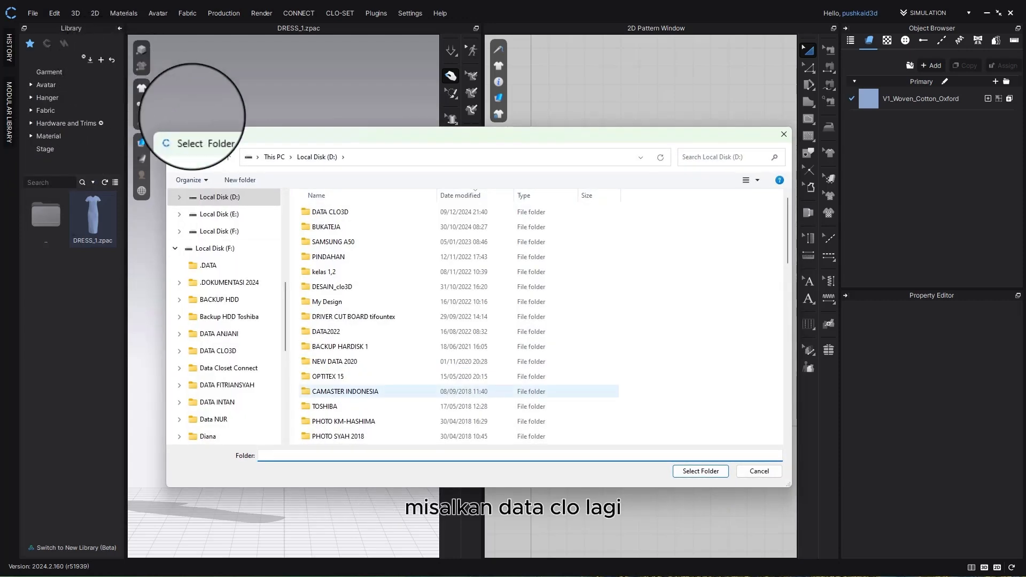
pyautogui.click(327, 213)
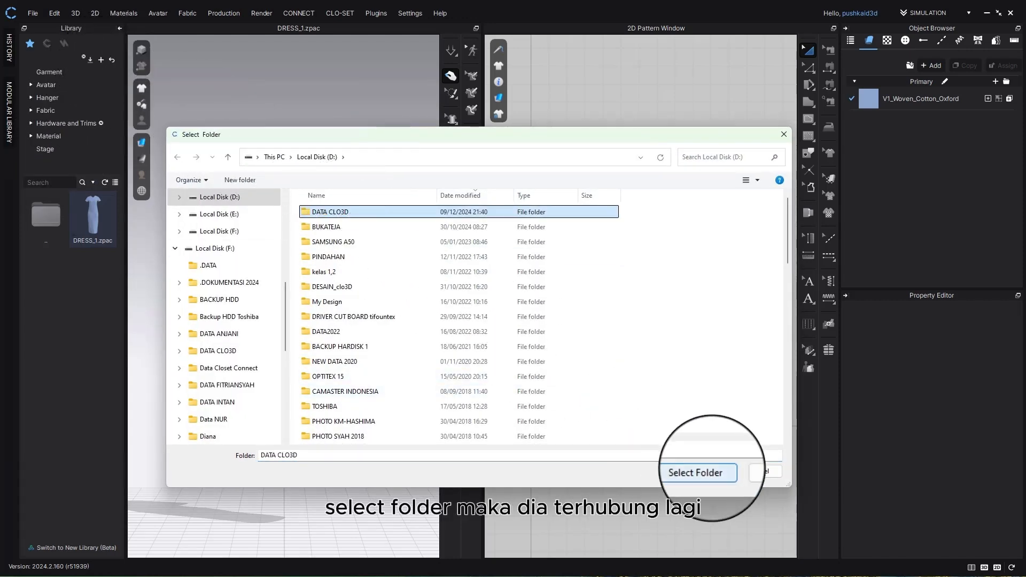
pyautogui.click(700, 471)
pyautogui.click(56, 161)
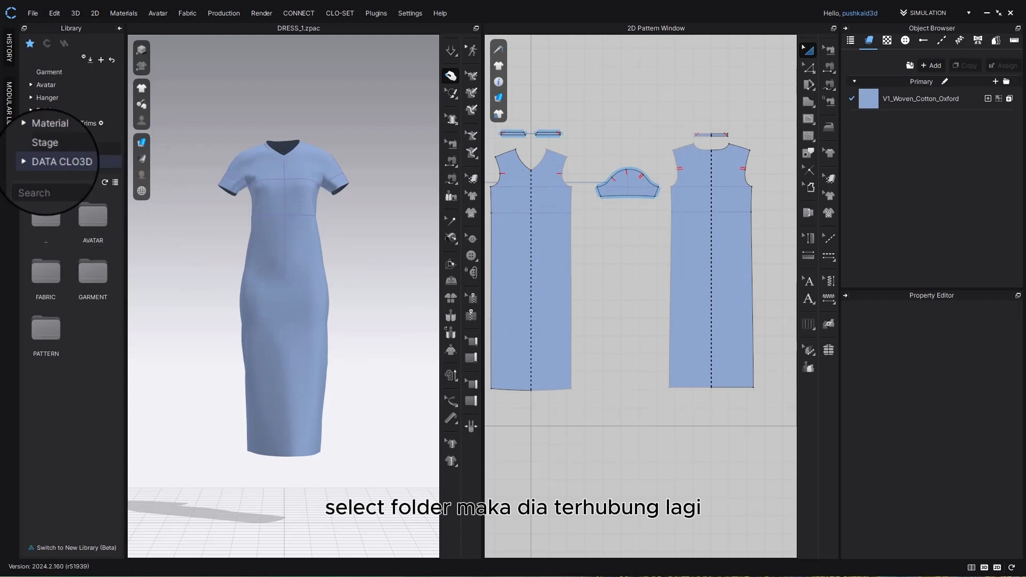
pyautogui.click(30, 161)
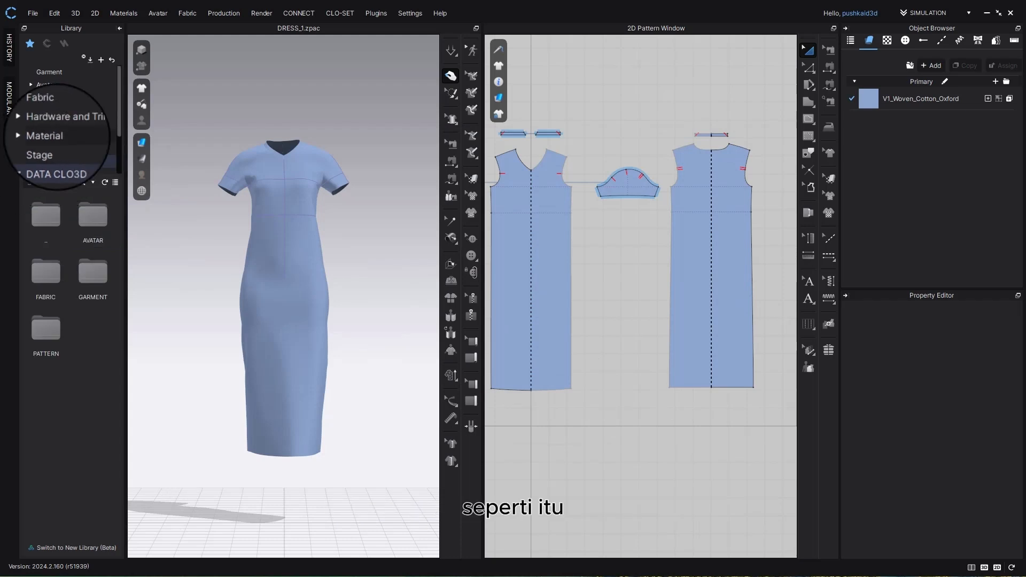
pyautogui.scroll(-2, 56, 137)
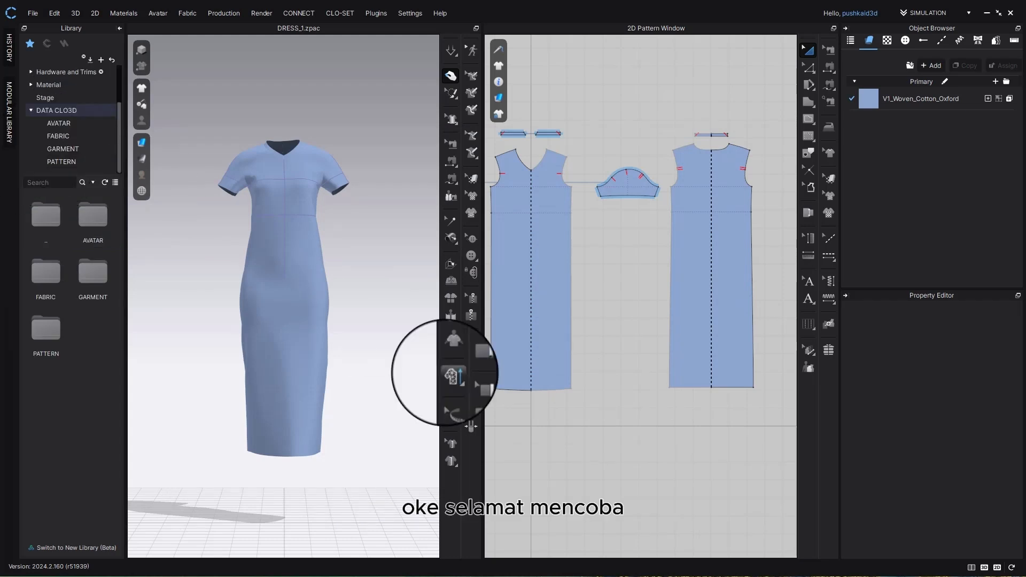
pyautogui.click(449, 374)
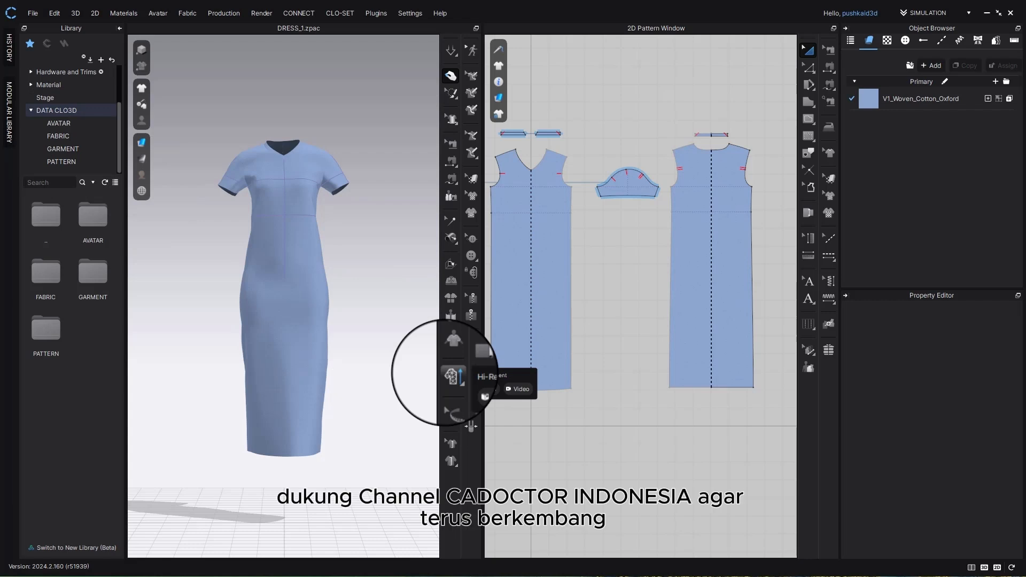